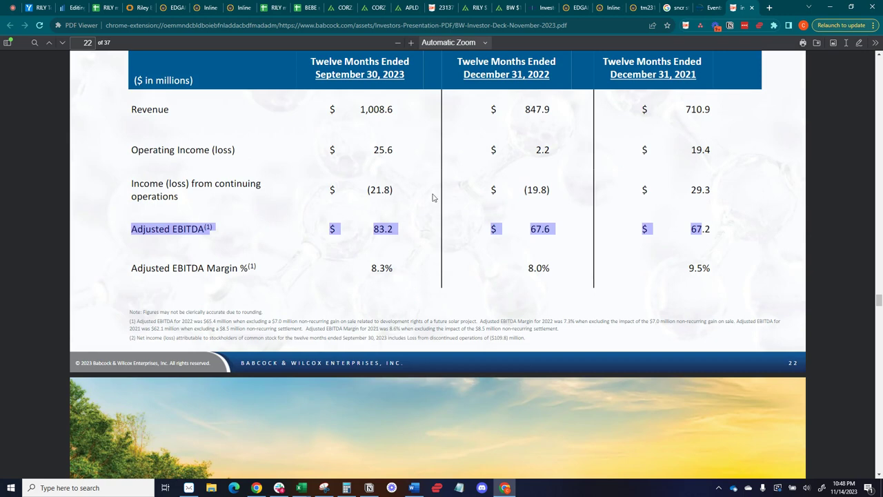
Look through the SEC filings list on the Babcock & Wilcox investor relations site
left_click(707, 7)
scroll(469, 264, "up", 2)
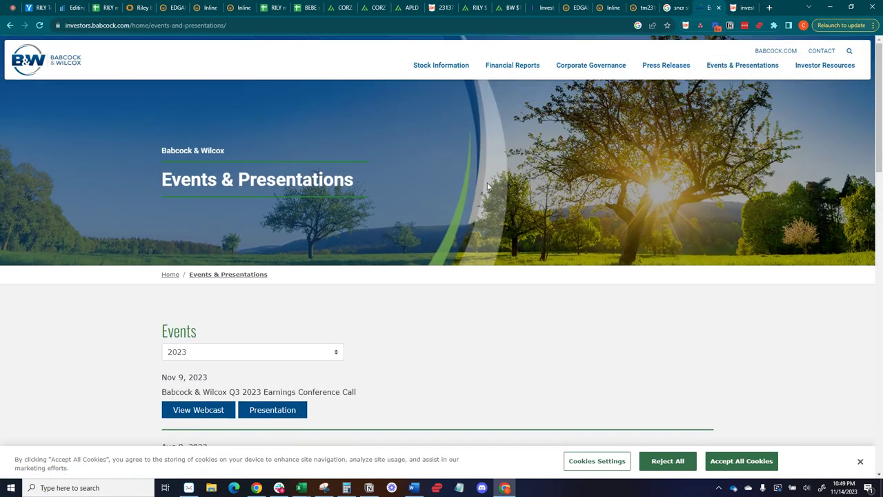
left_click(512, 74)
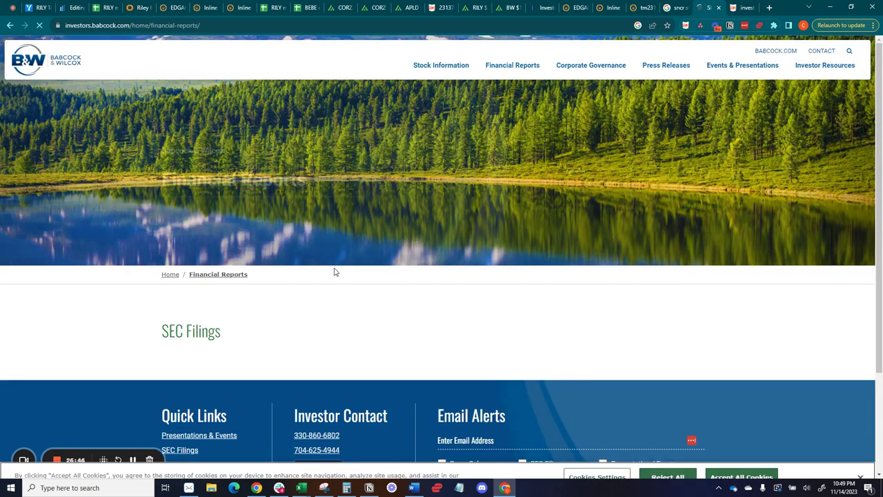
scroll(345, 317, "down", 2)
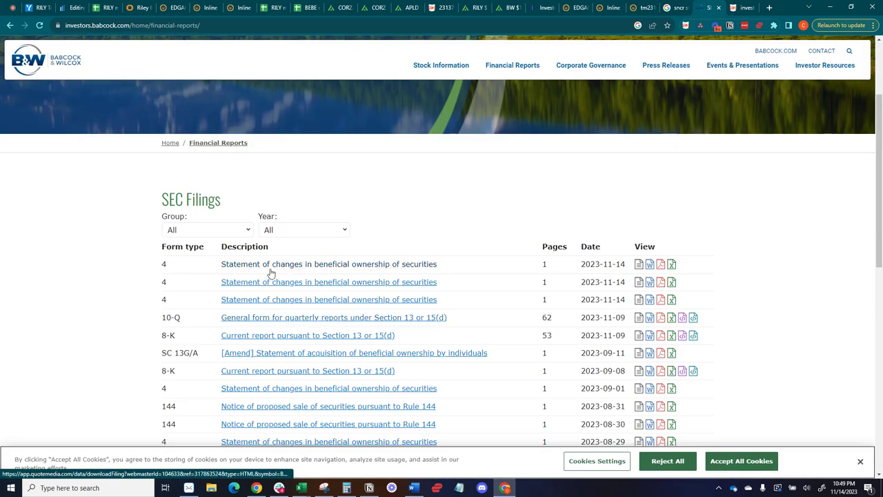
scroll(486, 167, "up", 2)
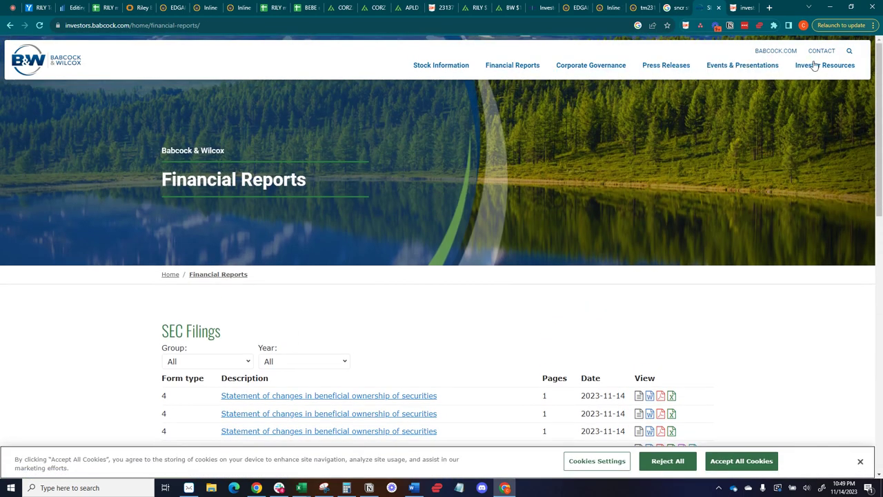
Open the Babcock & Wilcox press release on third quarter 2023 results and strategic business realignment
left_click(667, 68)
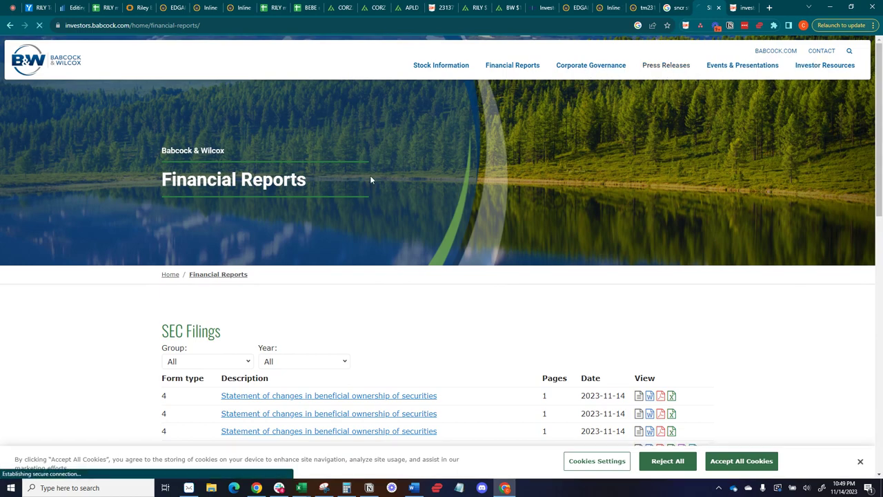
scroll(292, 231, "down", 3)
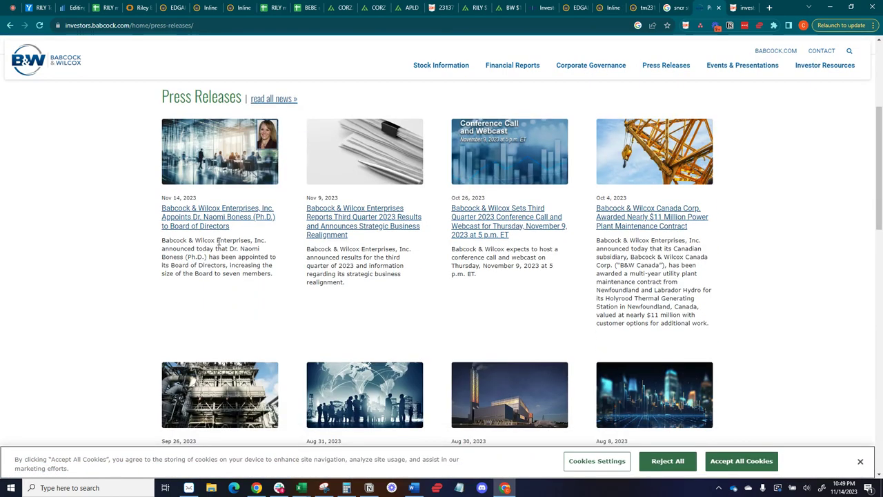
left_click(360, 232)
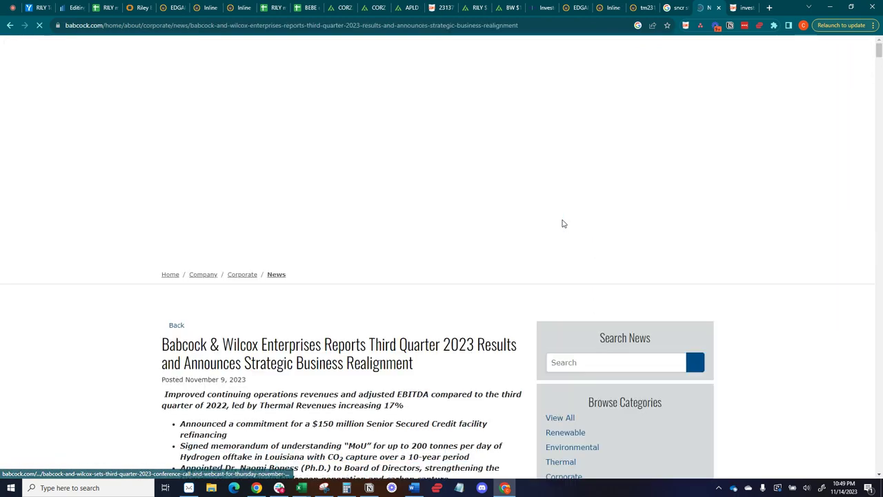
Find the release's Updated Outlook section and highlight the full-year 2023 and 2024 Adjusted EBITDA targets
scroll(555, 225, "down", 3)
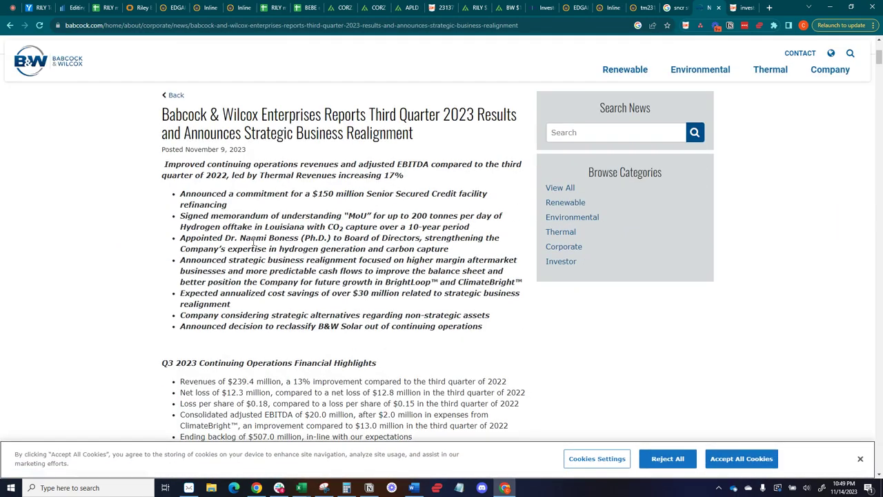
scroll(202, 246, "down", 2)
scroll(202, 247, "down", 4)
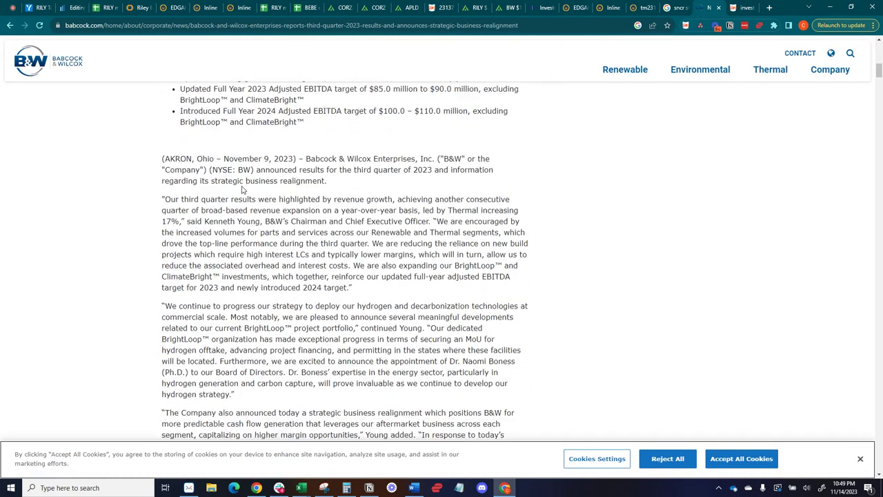
scroll(248, 190, "up", 1)
left_click_drag(187, 157, 485, 169)
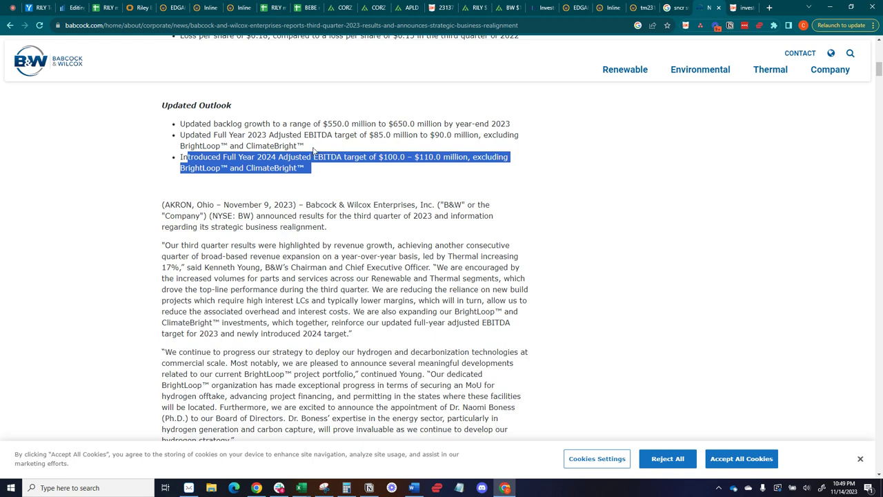
left_click_drag(246, 135, 497, 134)
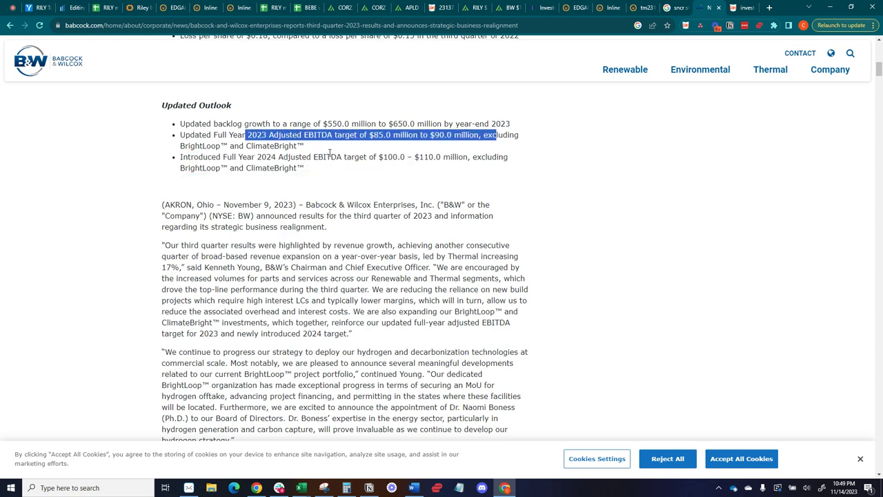
left_click_drag(331, 158, 482, 158)
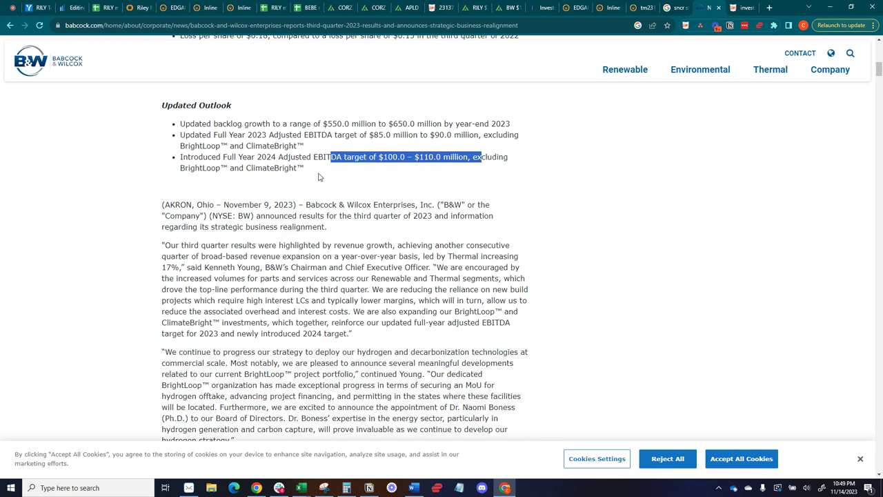
Review the release's headline announcements, including the Senior Secured Credit facility refinancing and the Q3 2023 financial highlights
scroll(318, 176, "up", 3)
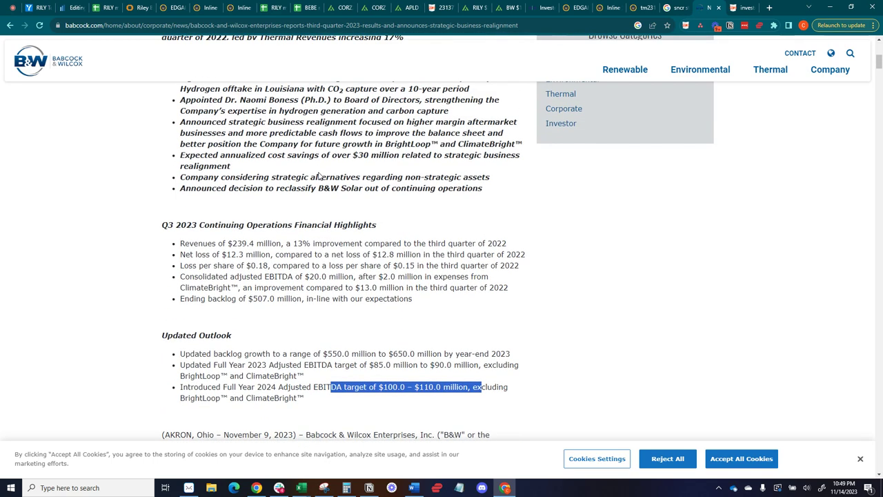
scroll(319, 176, "up", 2)
scroll(321, 173, "down", 1)
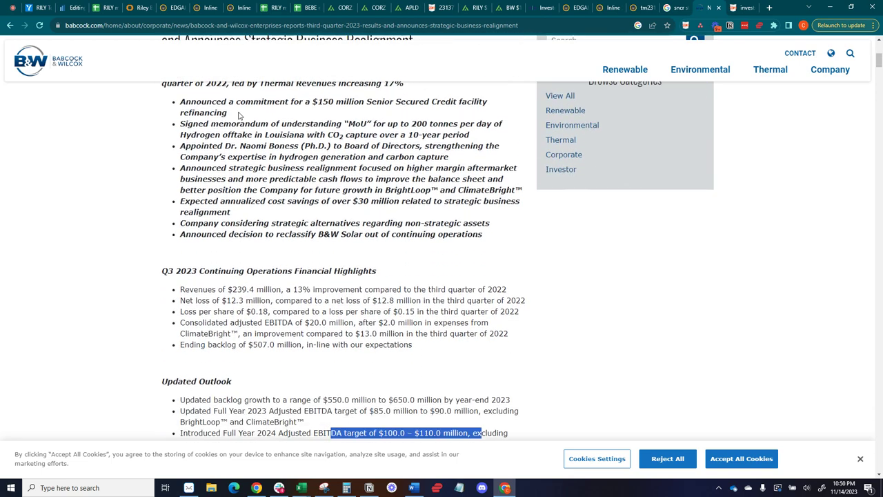
scroll(242, 117, "up", 1)
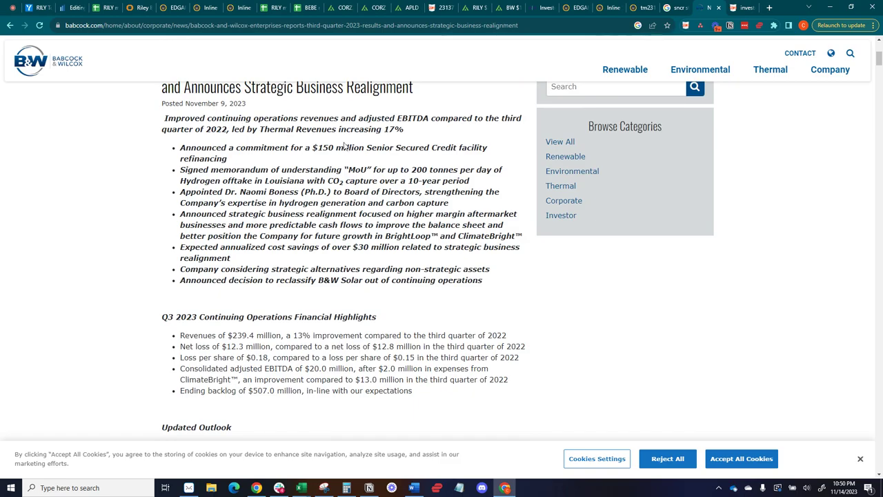
Skim the rest of the release, from the realignment plan to the condensed statements of operations and the debt cost section
scroll(345, 145, "down", 10)
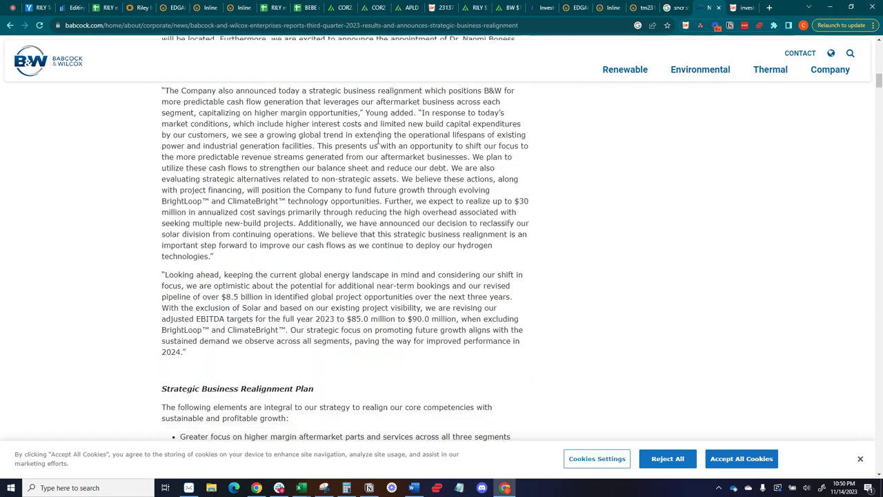
scroll(378, 141, "up", 7)
scroll(380, 166, "down", 10)
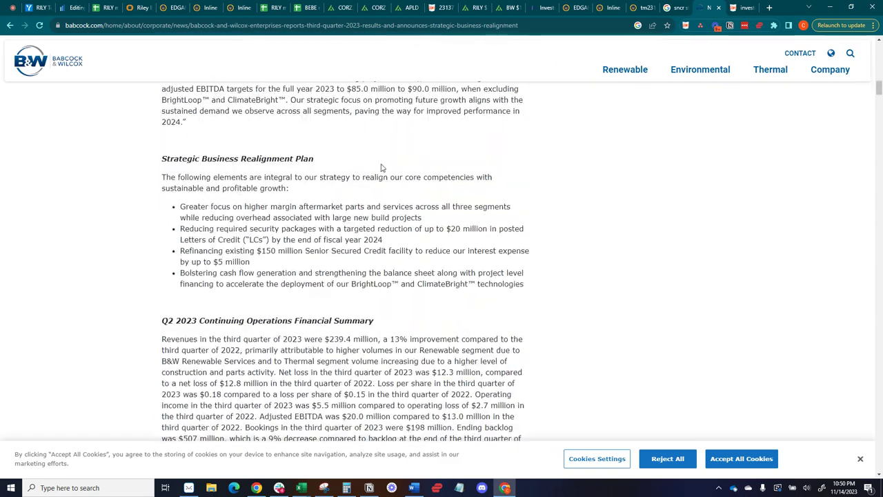
scroll(381, 167, "down", 15)
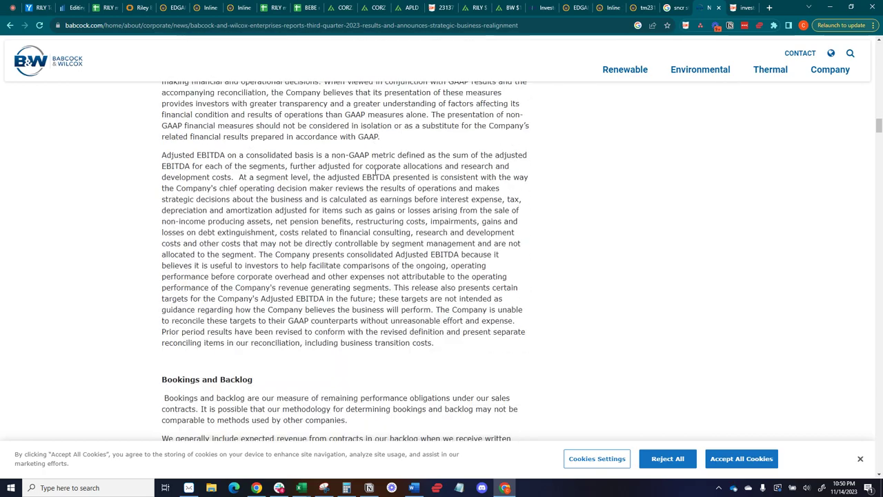
scroll(376, 171, "down", 20)
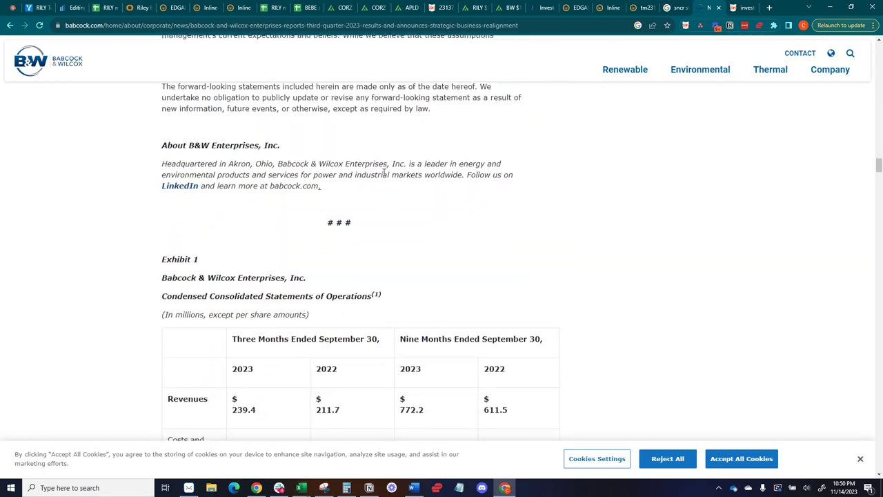
scroll(384, 172, "down", 3)
scroll(524, 167, "down", 2)
scroll(591, 166, "up", 5)
mouse_move(616, 80)
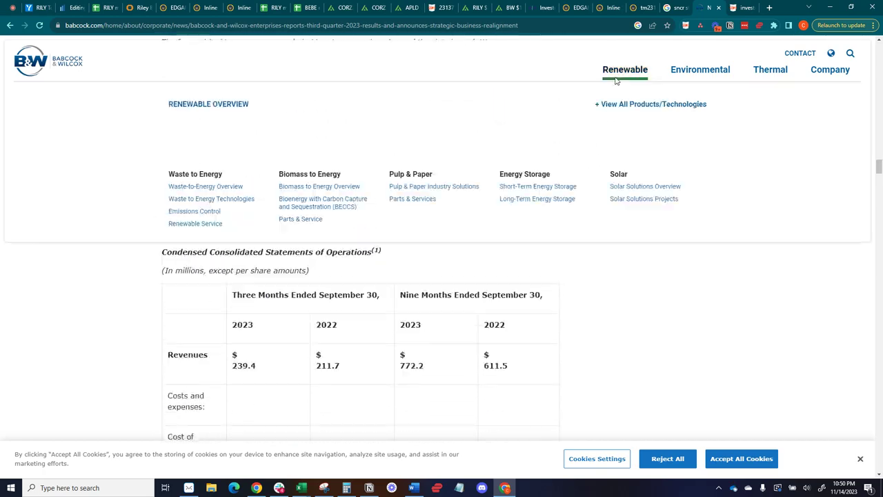
scroll(545, 309, "up", 18)
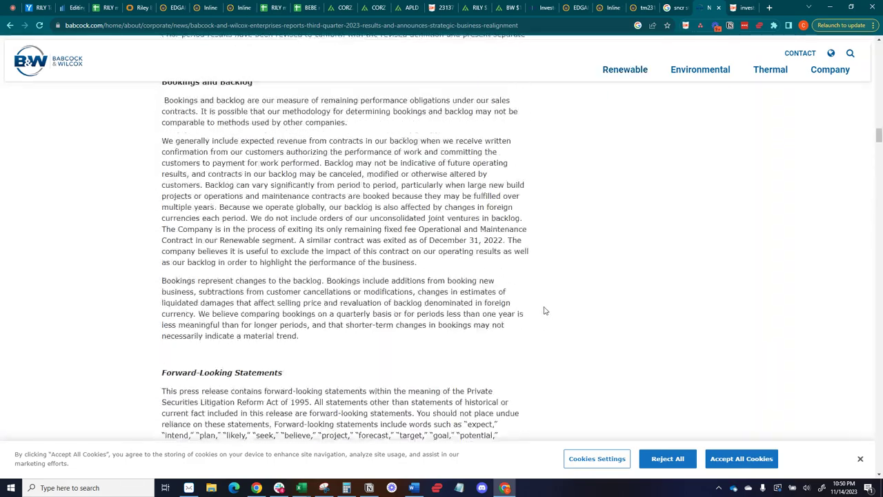
scroll(545, 310, "up", 12)
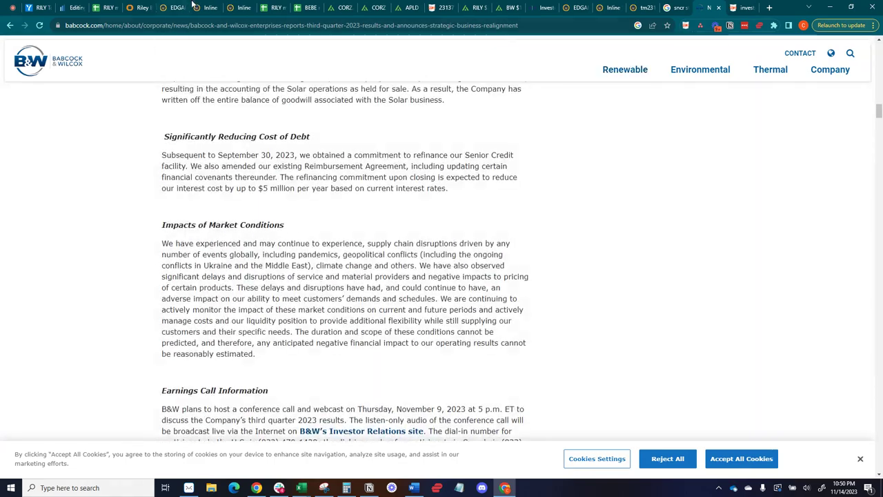
Switch to the RILY September 30, 2023 filing and review the summarized investee financials for B&W and Freedom VCM
left_click(206, 6)
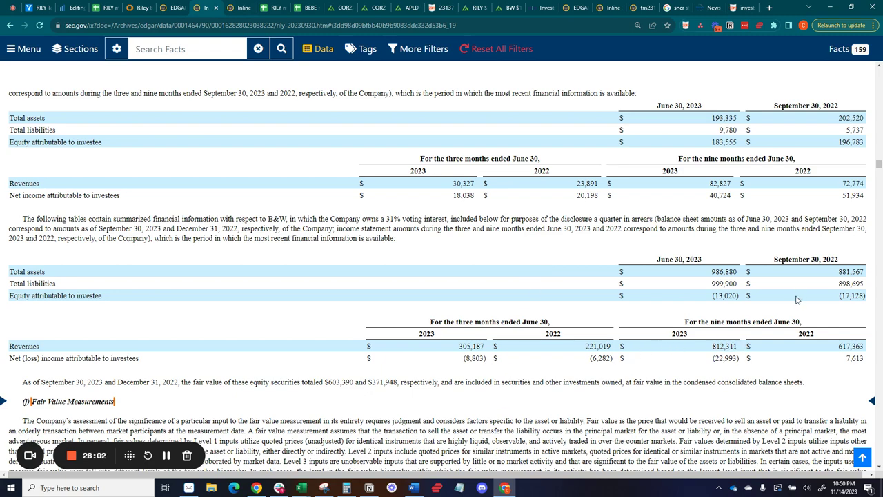
scroll(751, 302, "up", 4)
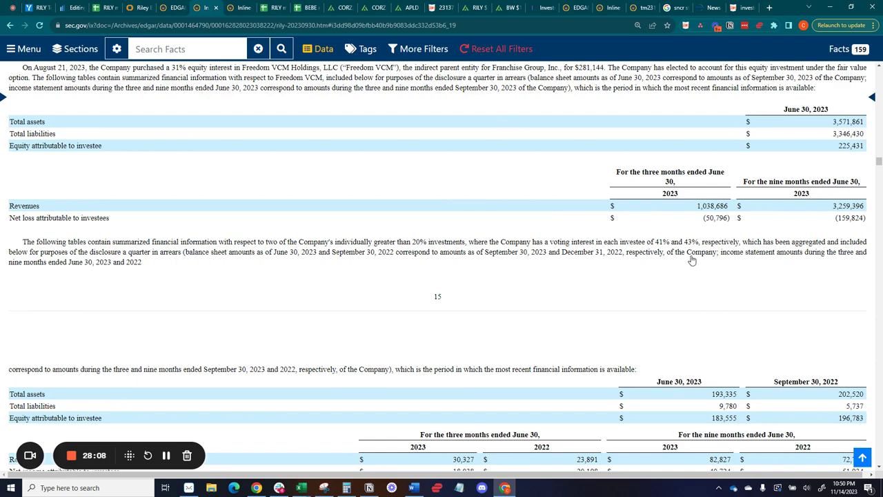
scroll(690, 260, "up", 5)
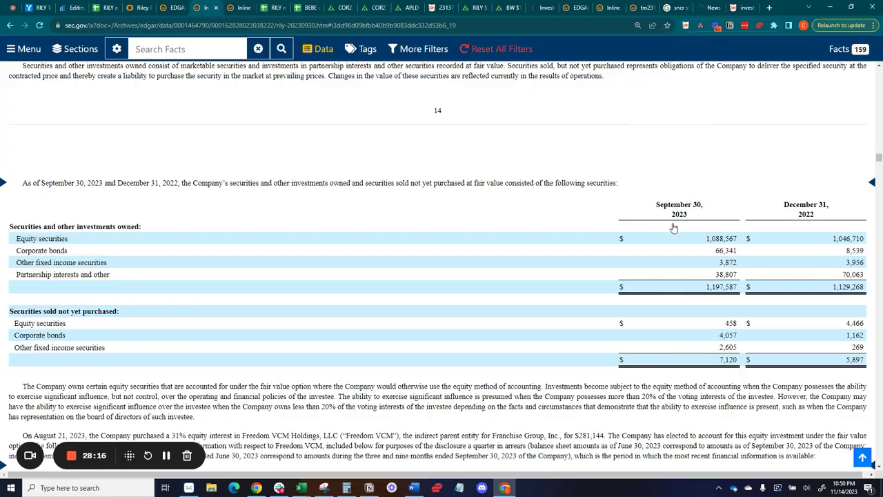
Read the filing's Loans Receivable note, including the B&W guarantees and the Badcock loan receivable
scroll(674, 228, "up", 10)
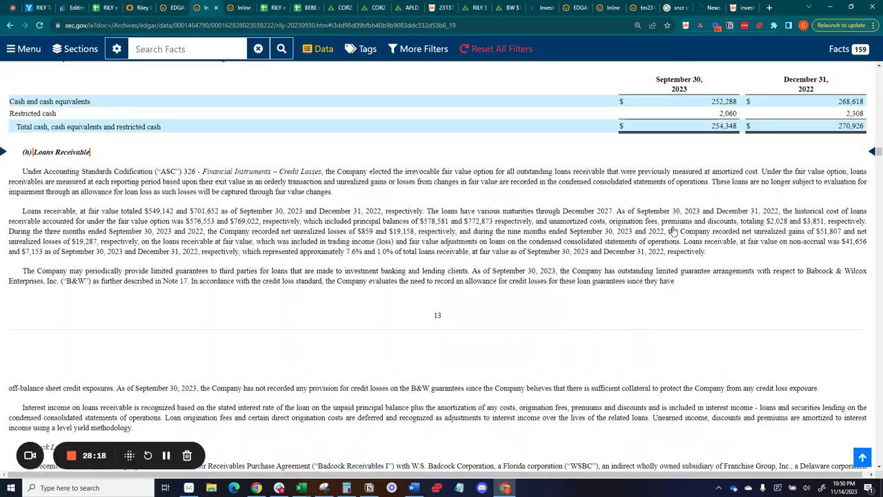
scroll(673, 231, "up", 3)
scroll(675, 233, "down", 8)
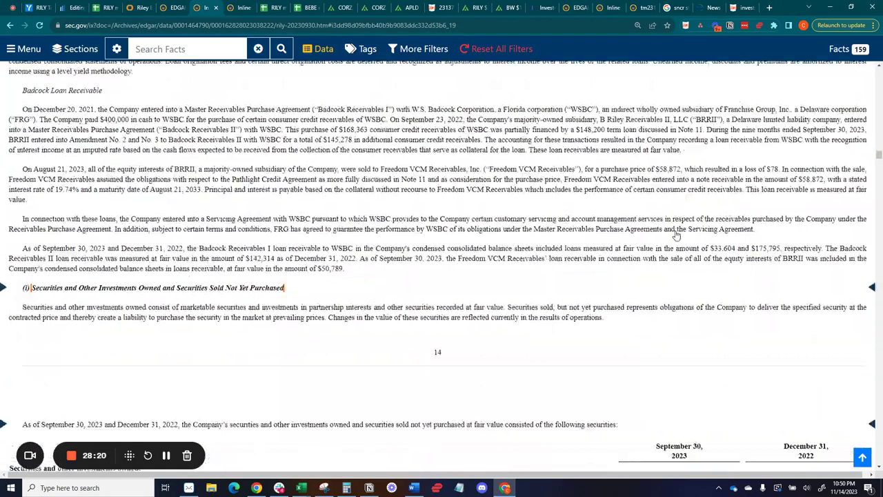
Examine the securities and other investments owned table and the accompanying Freedom VCM equity investment disclosure
scroll(676, 235, "down", 3)
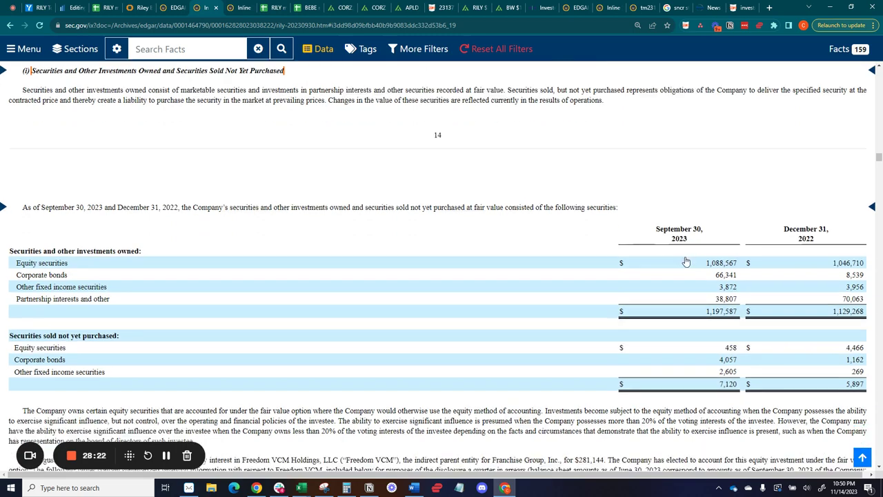
scroll(687, 261, "down", 4)
scroll(690, 227, "up", 2)
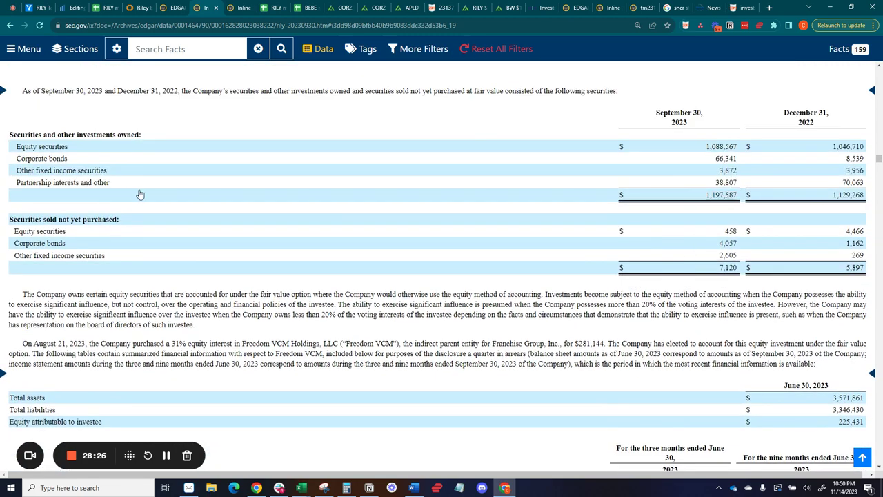
left_click(706, 200)
left_click(663, 192)
scroll(533, 375, "down", 2)
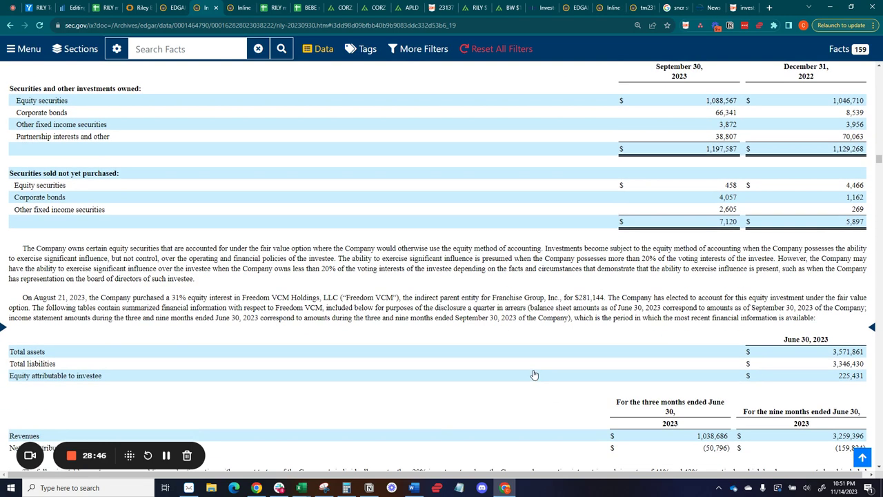
scroll(532, 373, "up", 2)
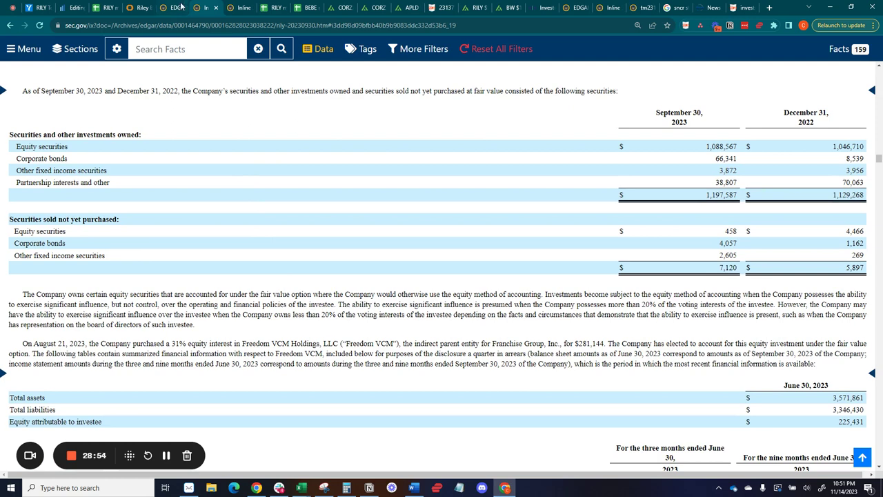
Check the RILY 13F filings list on EDGAR and return to the equity securities disclosure in the September 30, 2023 filing
left_click(238, 7)
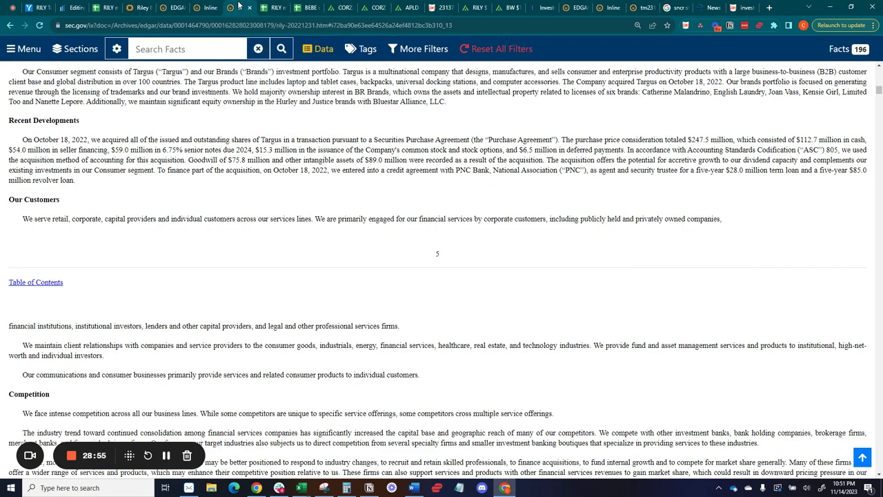
left_click(180, 6)
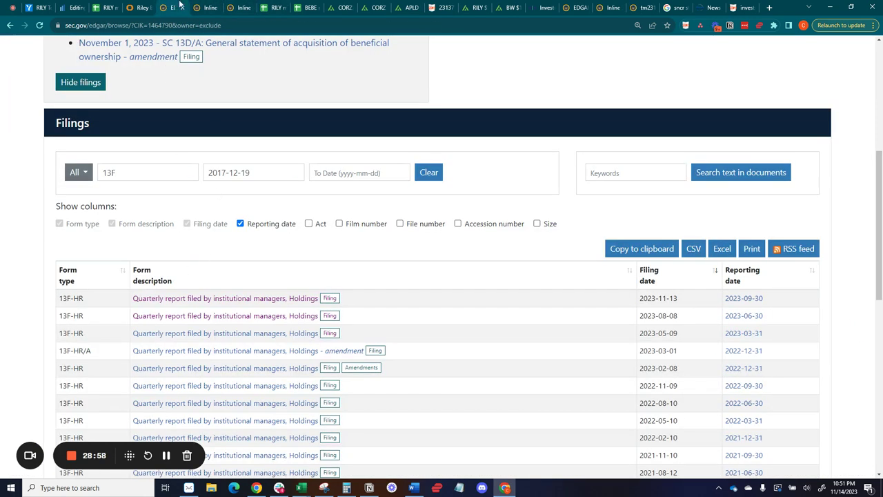
left_click(205, 9)
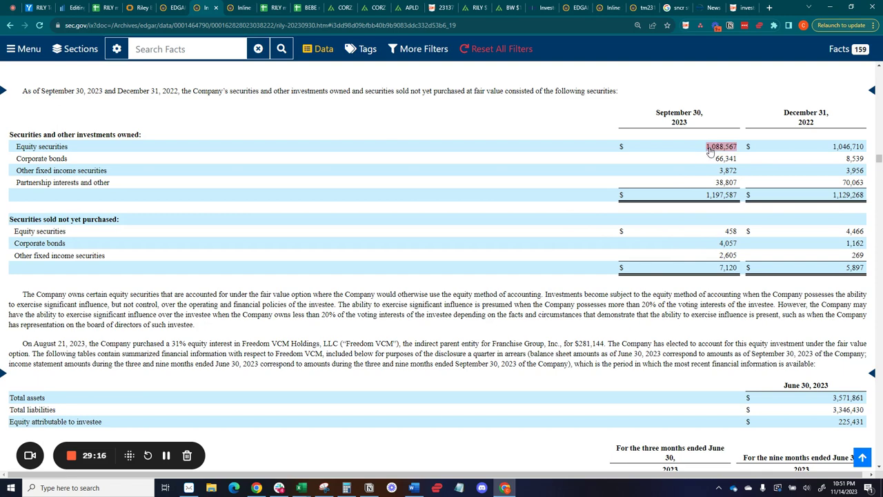
scroll(710, 152, "down", 2)
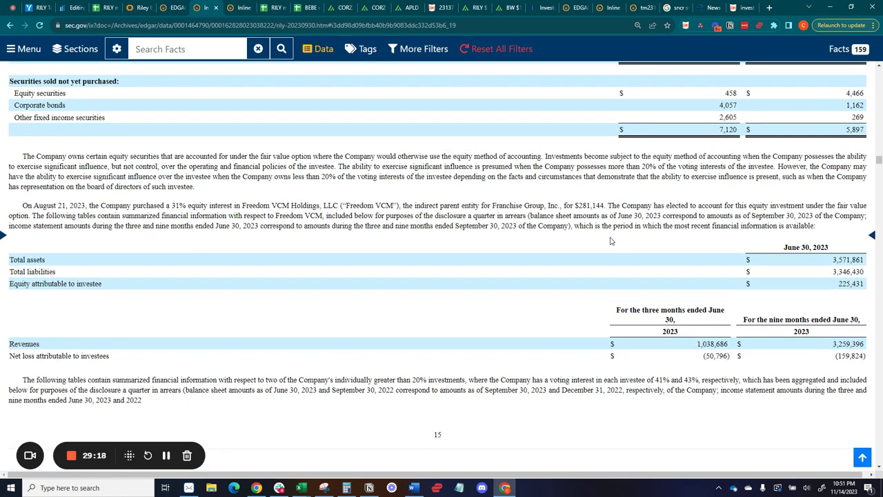
Review the filing's summarized investee financials for Freedom VCM, the two greater-than-20% investments and B&W, plus the fair value measurements note
scroll(612, 222, "down", 1)
scroll(612, 222, "down", 2)
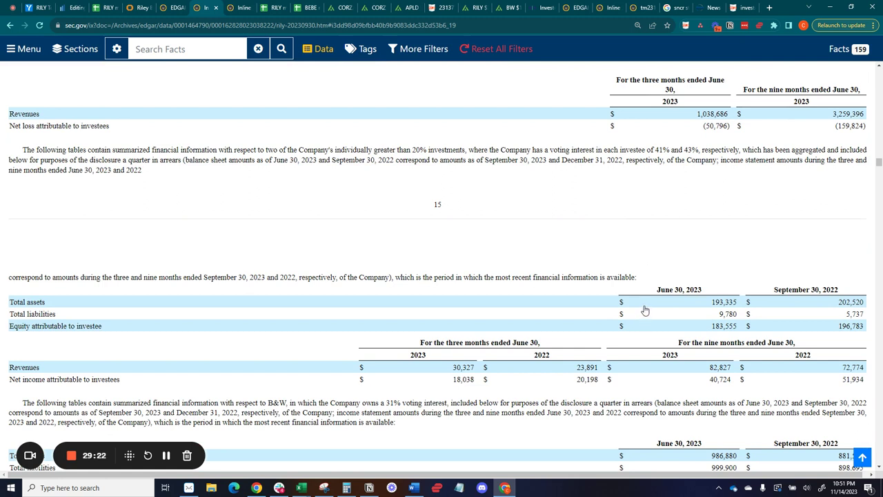
scroll(647, 309, "up", 1)
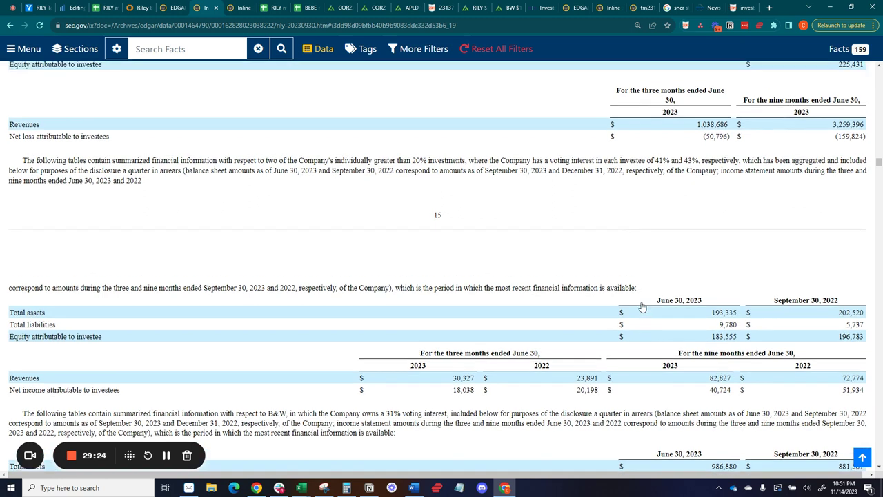
scroll(642, 305, "up", 2)
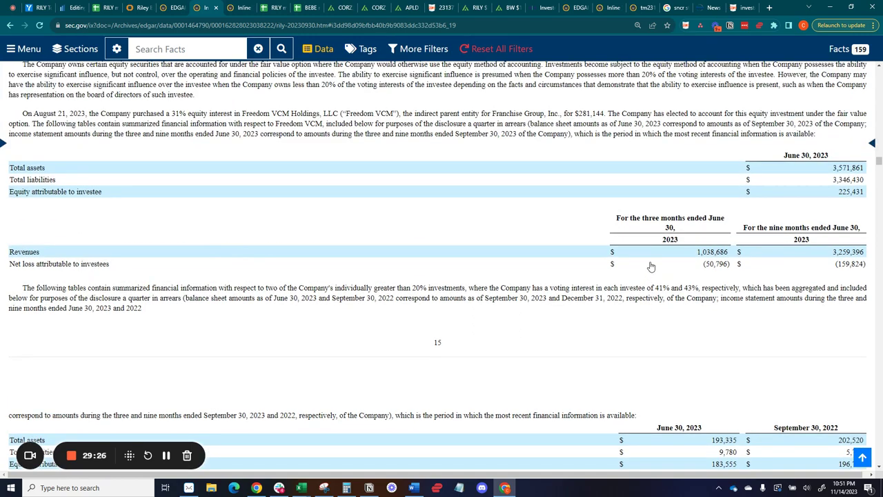
scroll(618, 266, "down", 4)
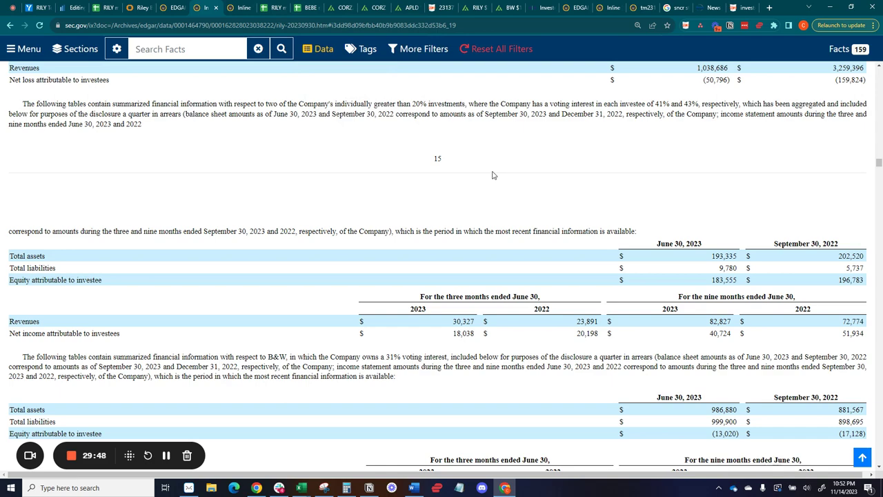
scroll(493, 175, "down", 4)
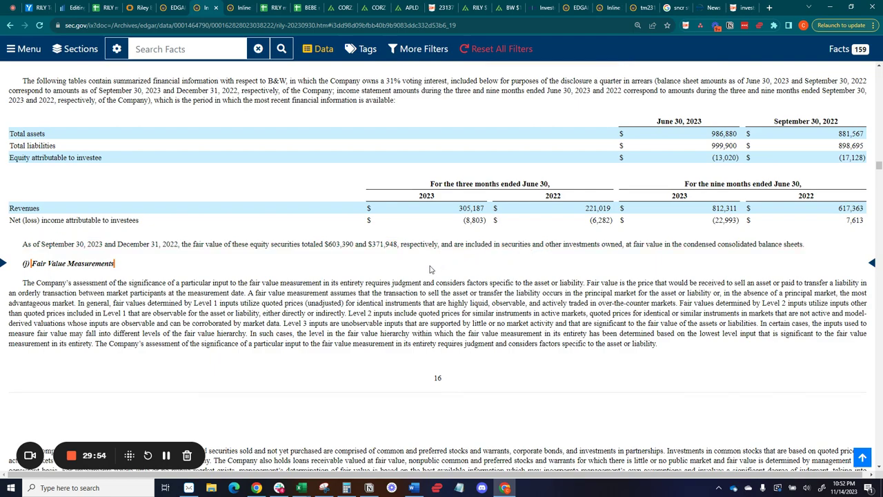
scroll(430, 269, "down", 5)
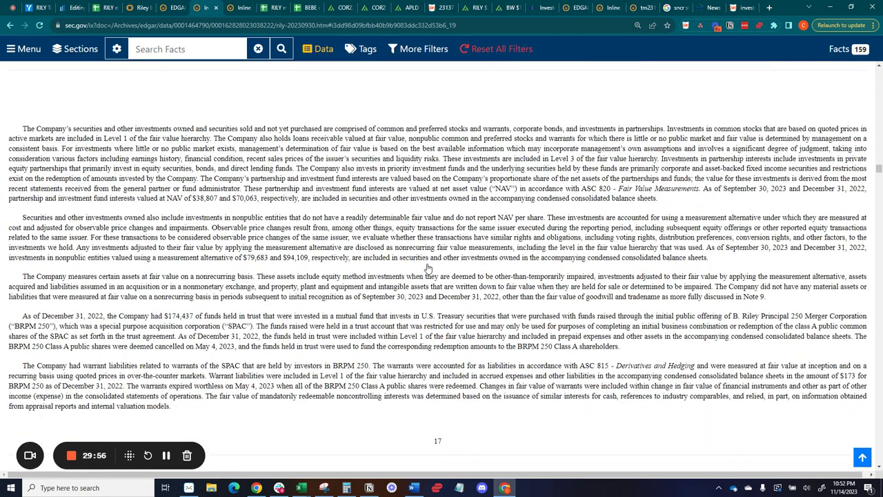
scroll(427, 268, "up", 15)
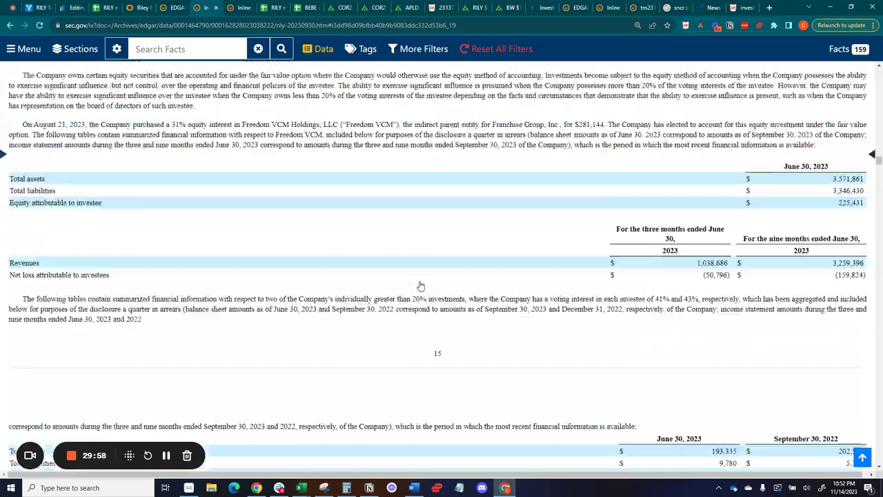
scroll(422, 287, "up", 4)
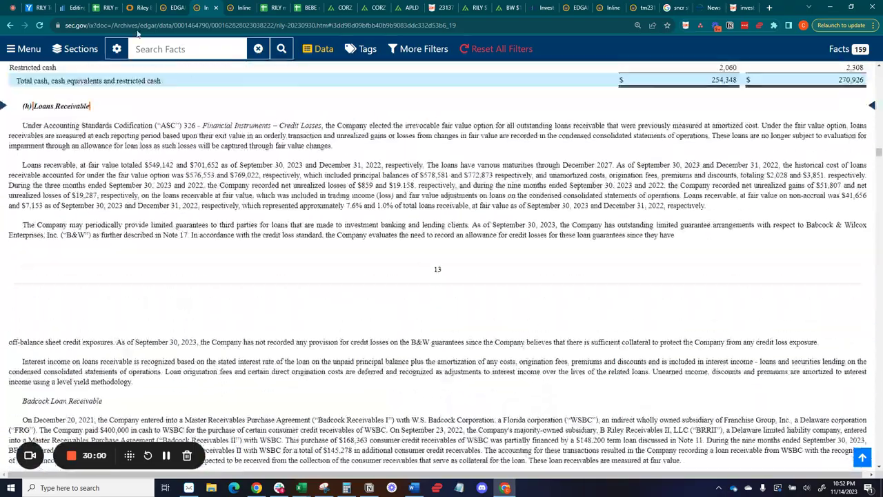
Switch to the draft post and review its investment portfolio section on Franchise Group, Babcock & Wilcox and bebe stores
left_click(73, 7)
scroll(359, 183, "down", 3)
scroll(369, 186, "down", 8)
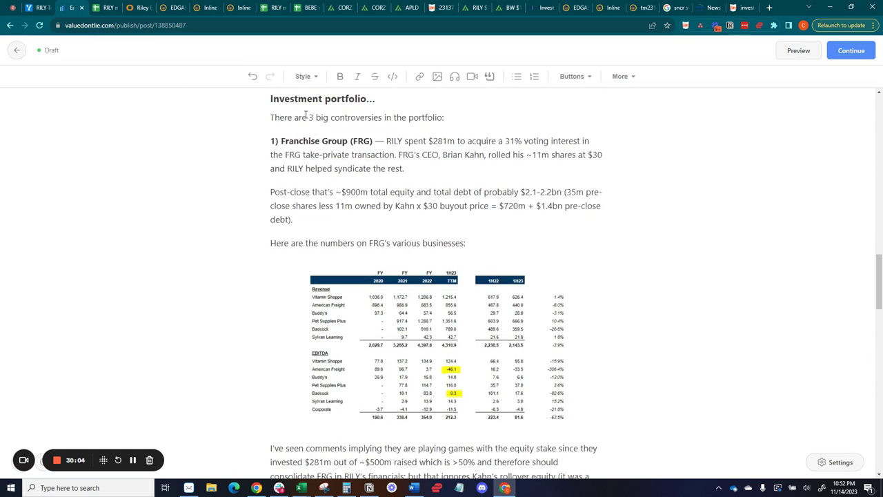
left_click_drag(303, 141, 459, 200)
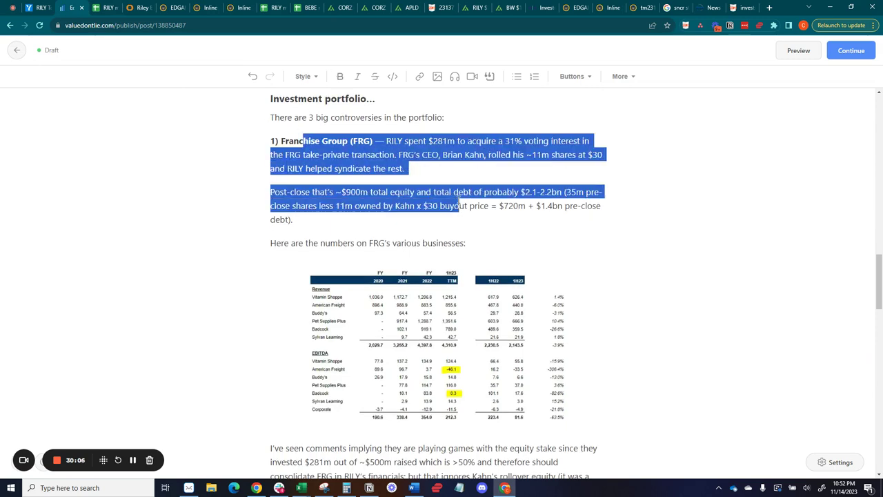
scroll(327, 169, "down", 9)
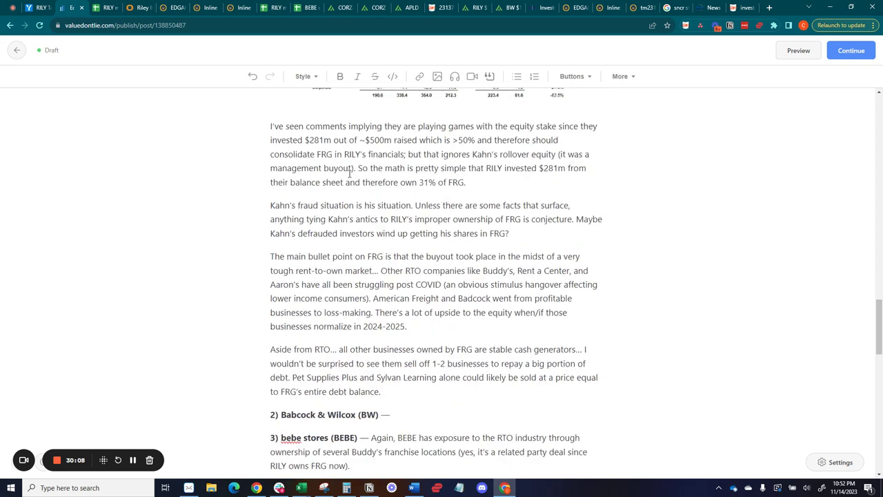
left_click_drag(315, 139, 427, 142)
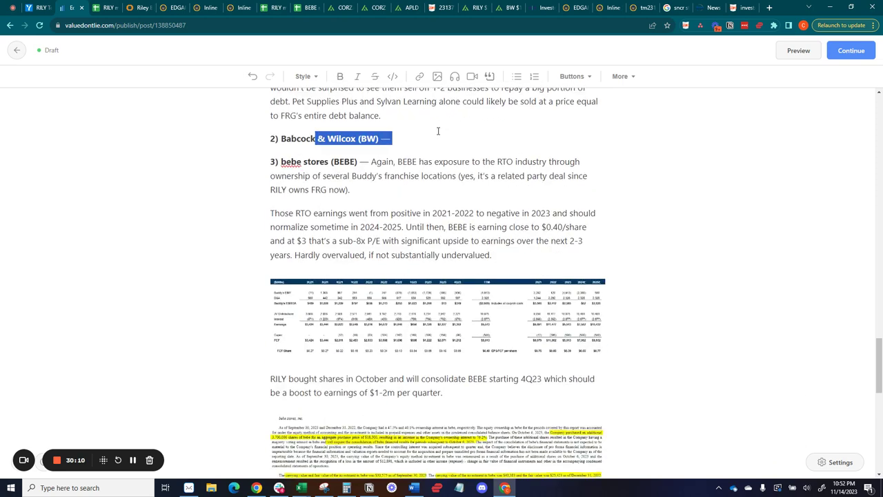
left_click(423, 132)
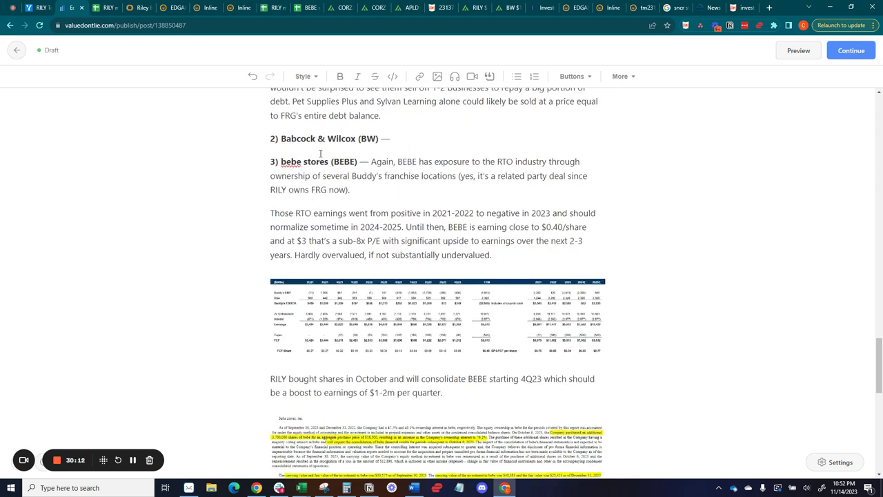
left_click_drag(282, 162, 405, 162)
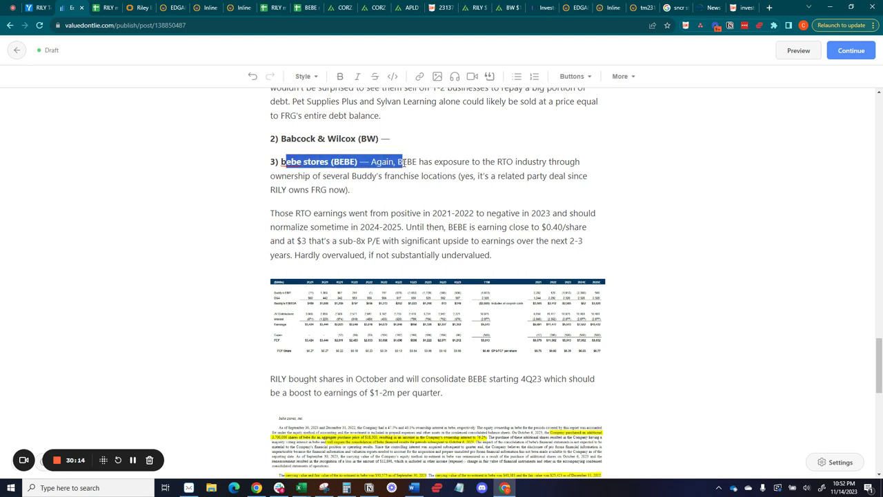
scroll(437, 168, "down", 1)
left_click(438, 170)
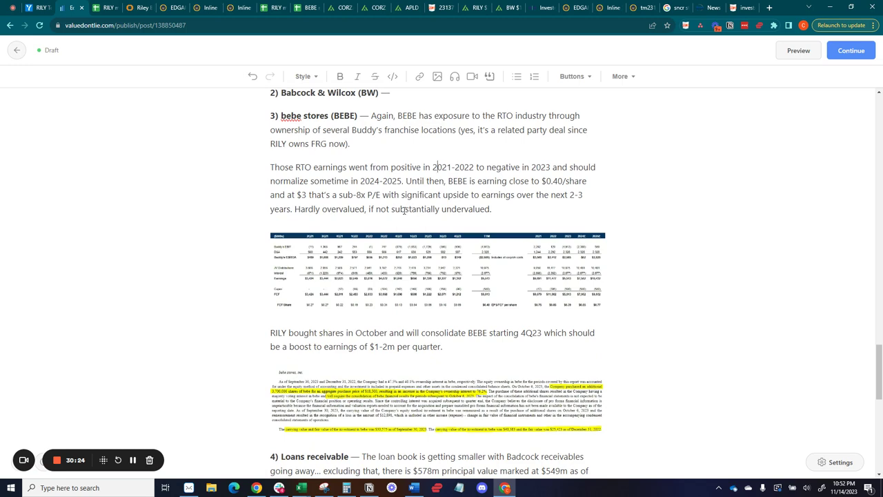
Check the Valuation sheet of the BEBE model and look through the business section of RILY's December 31, 2022 filing
left_click(302, 8)
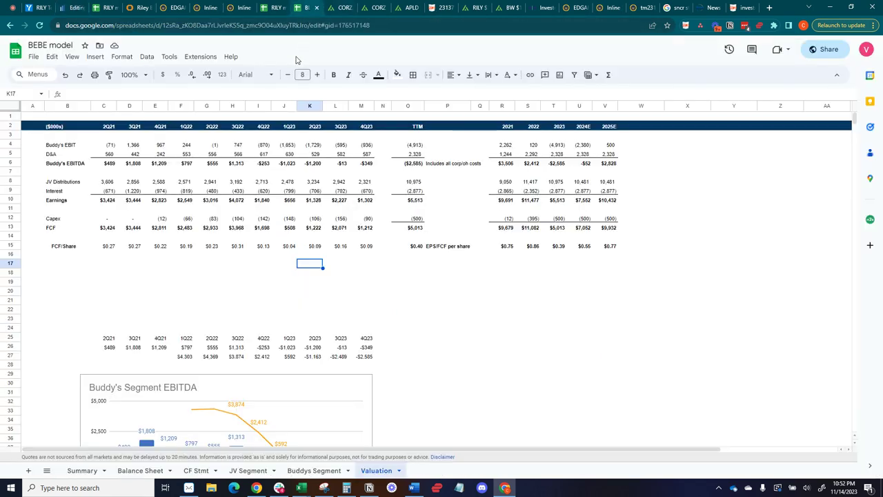
left_click(235, 7)
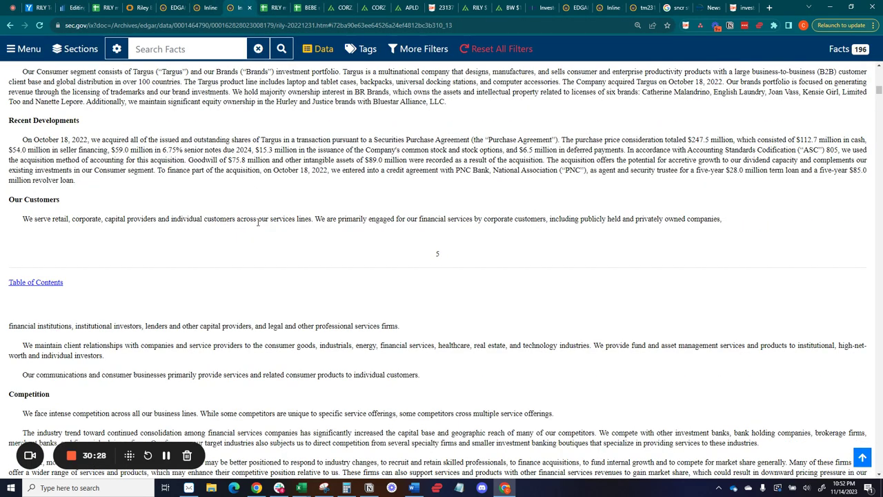
scroll(145, 221, "down", 2)
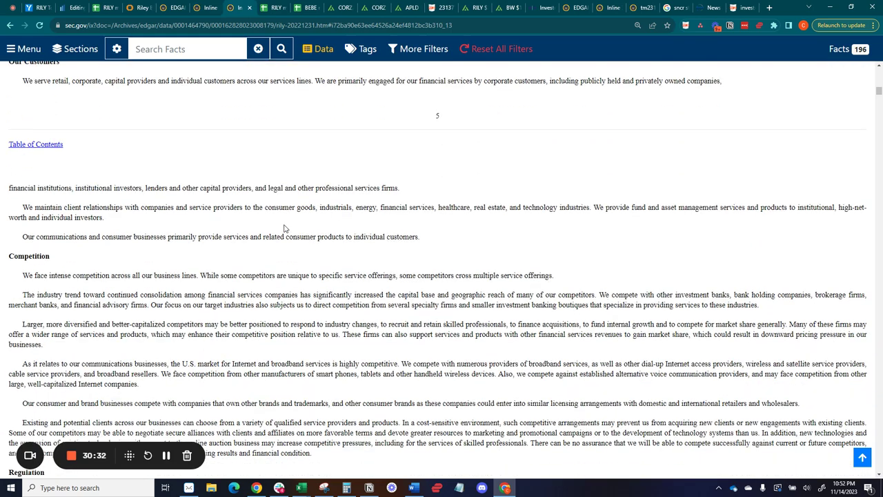
scroll(283, 225, "up", 3)
Find "bebe" in the September 30, 2023 filing and read about the additional bebe shares purchased on October 6, 2023
left_click(204, 6)
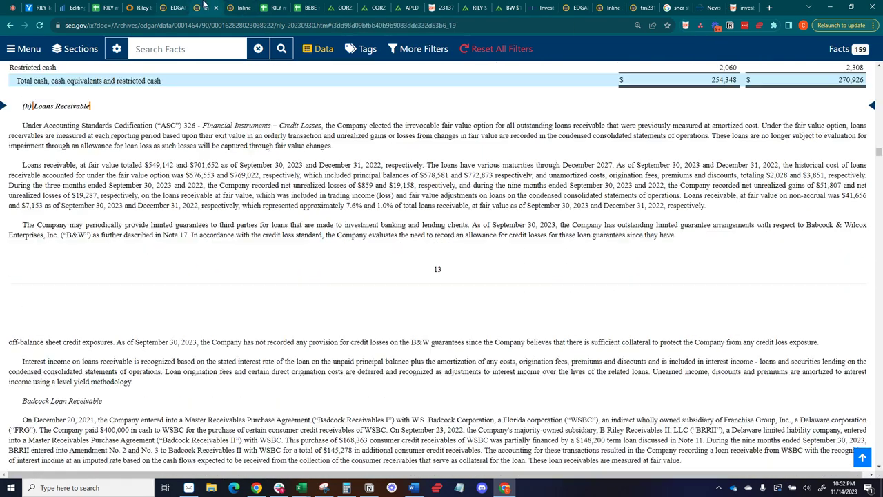
scroll(341, 240, "up", 3)
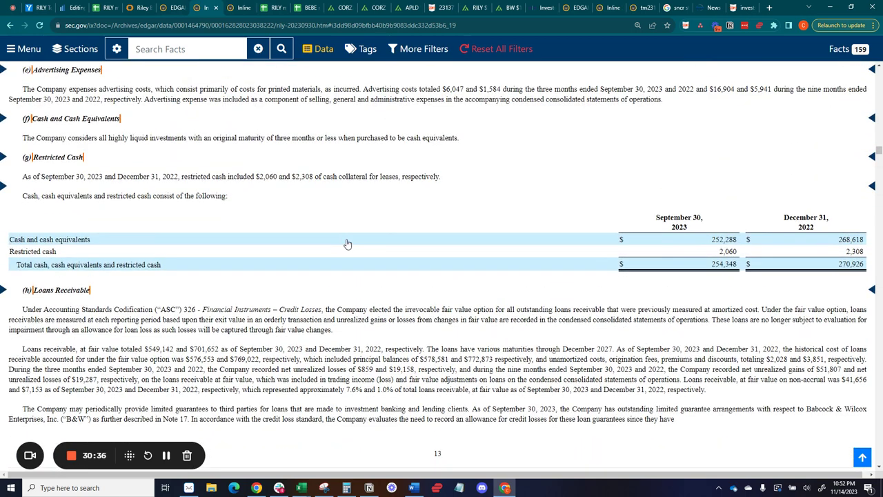
key("ctrl+f")
type("bebe")
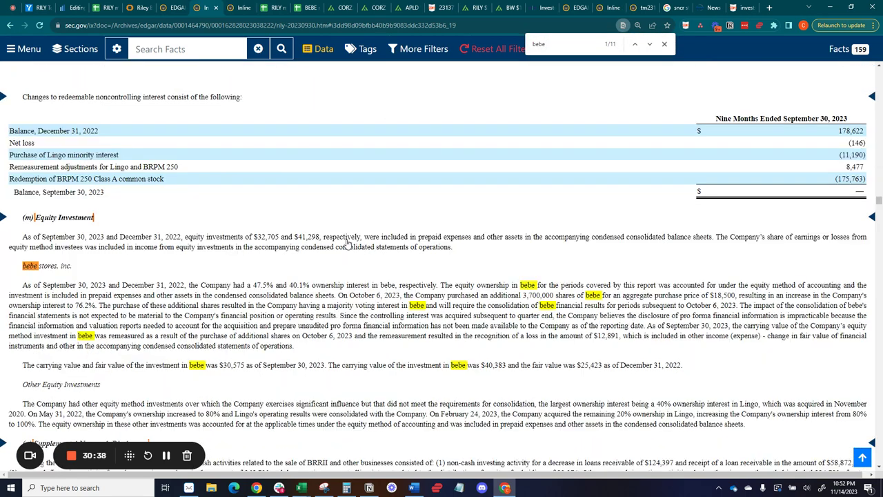
scroll(118, 254, "down", 1)
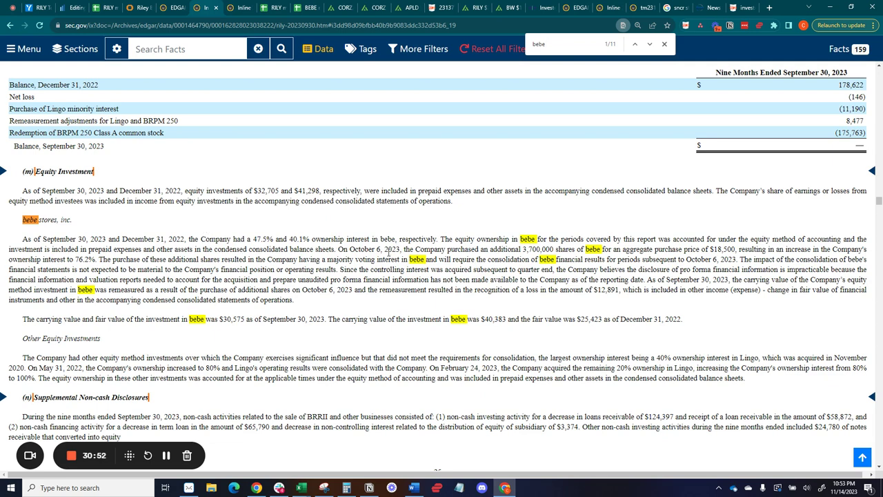
left_click_drag(337, 248, 741, 252)
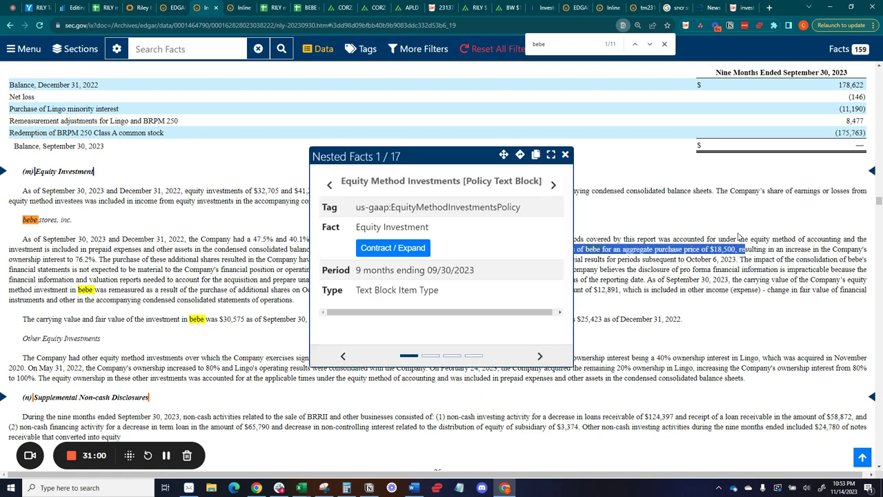
left_click(566, 157)
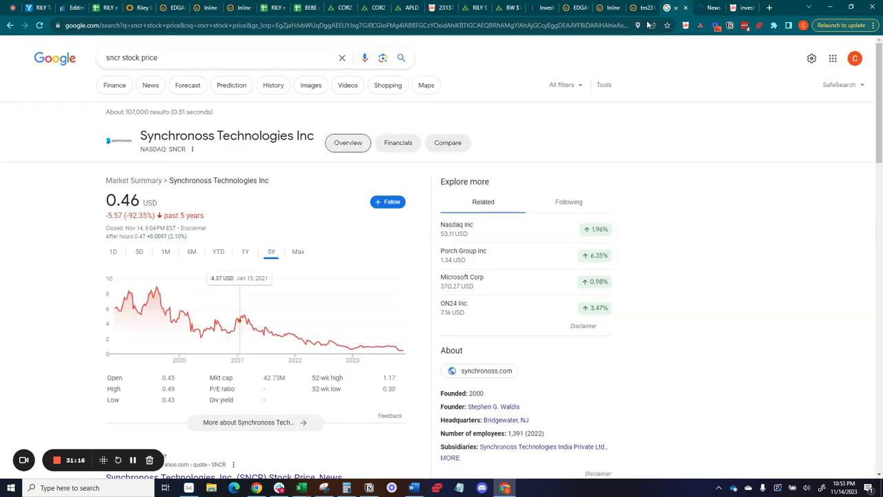
Search Google for "bebe stock price" and show the five-year price chart
left_click(677, 7)
left_click(446, 27)
type("b")
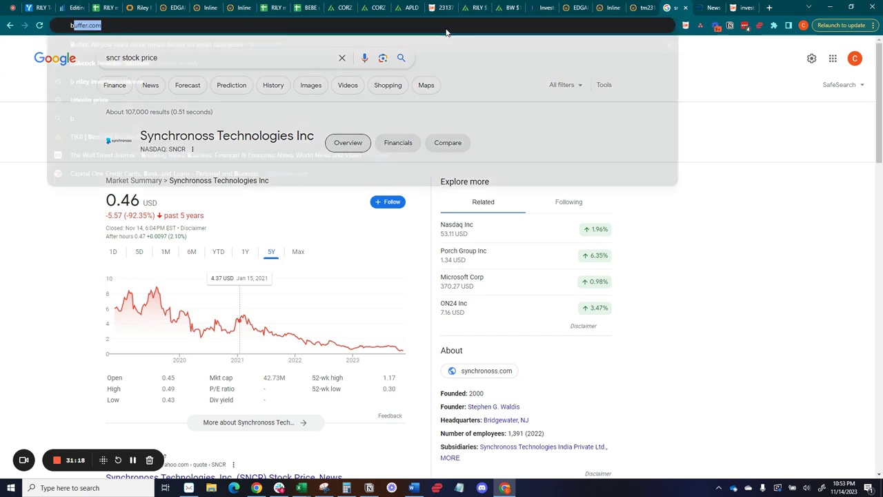
type("ebe stock price")
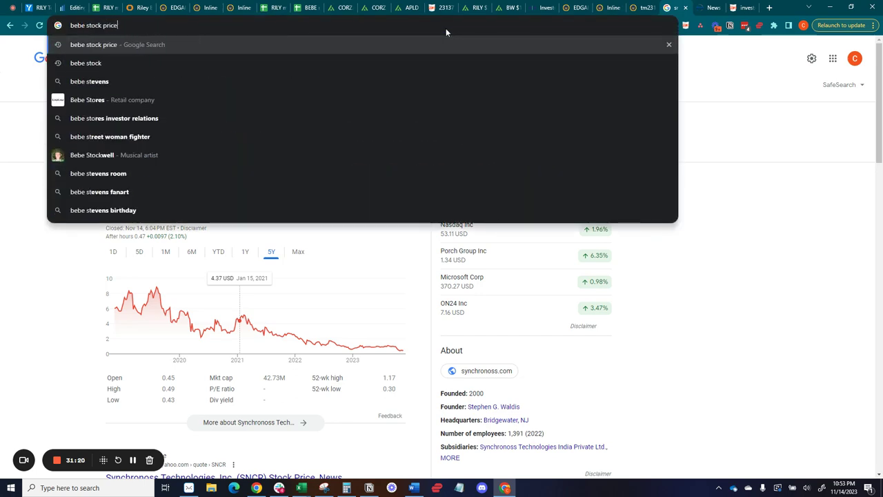
key("Return")
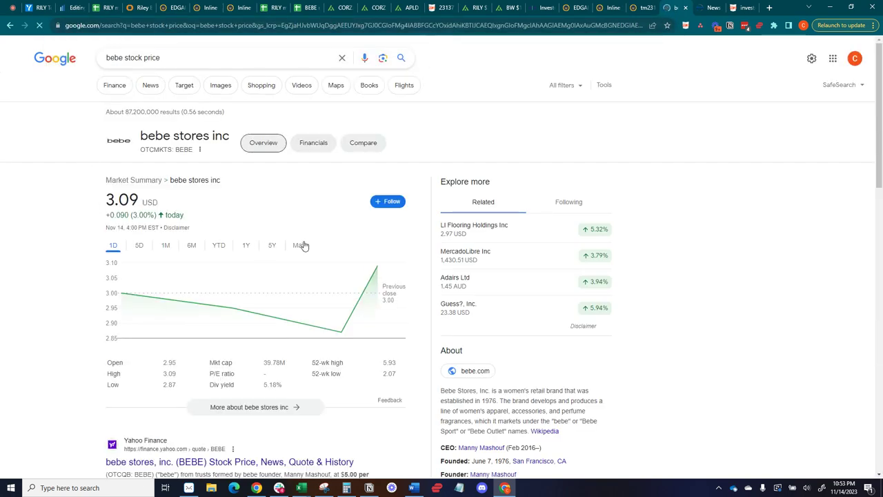
left_click(271, 246)
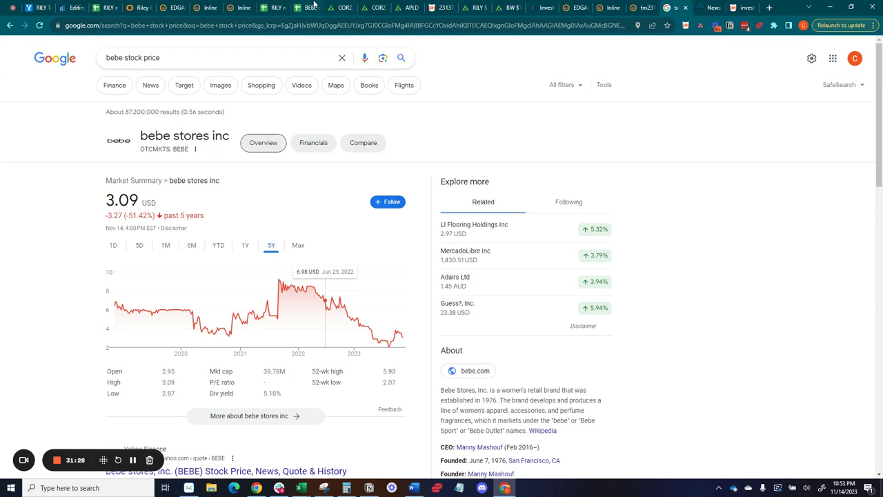
Return to the September 30, 2023 filing and review RILY's ownership interest in bebe in the equity investment note
left_click(74, 7)
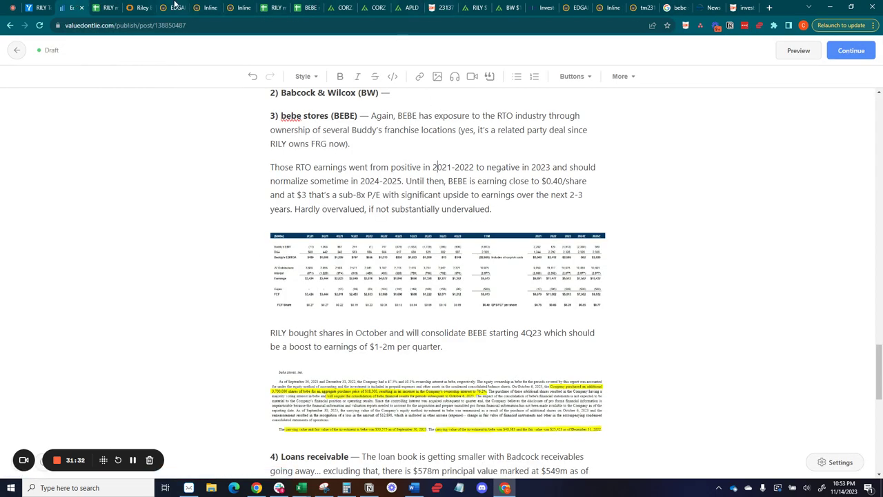
left_click(207, 7)
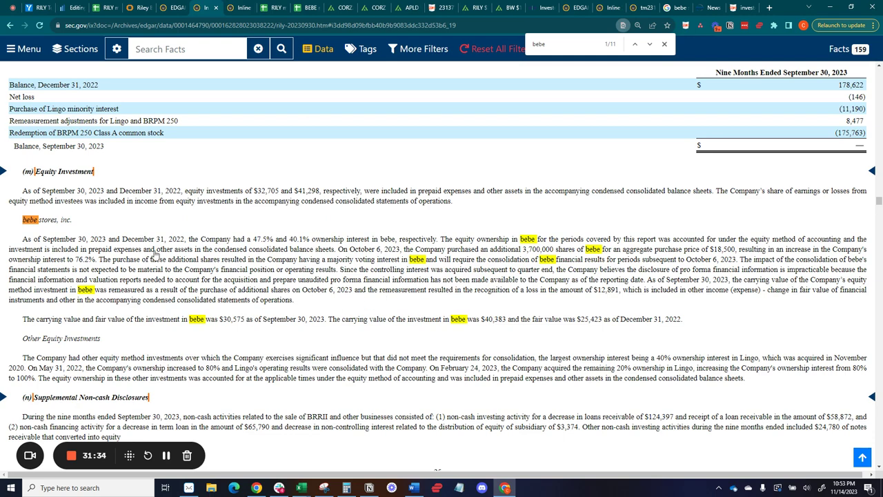
left_click_drag(74, 258, 215, 236)
left_click(221, 228)
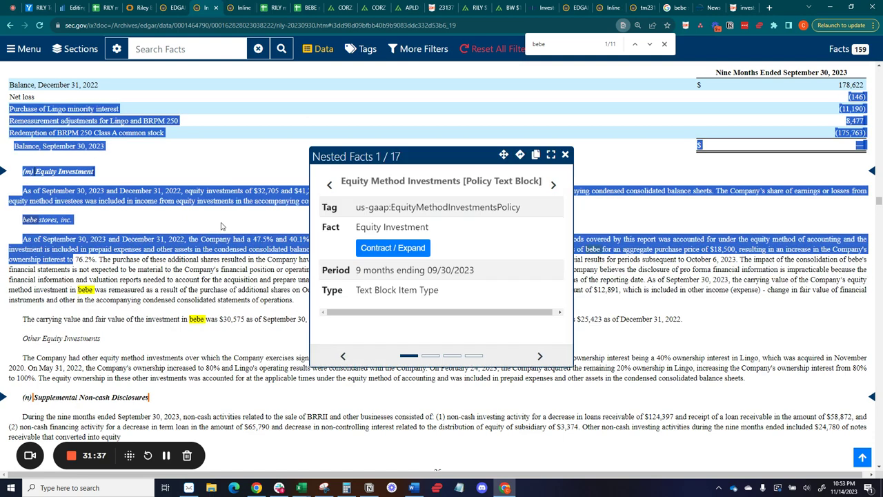
left_click(565, 156)
Compare the carrying and fair values of the bebe investment at December 31, 2022 and September 30, 2023
scroll(141, 283, "down", 1)
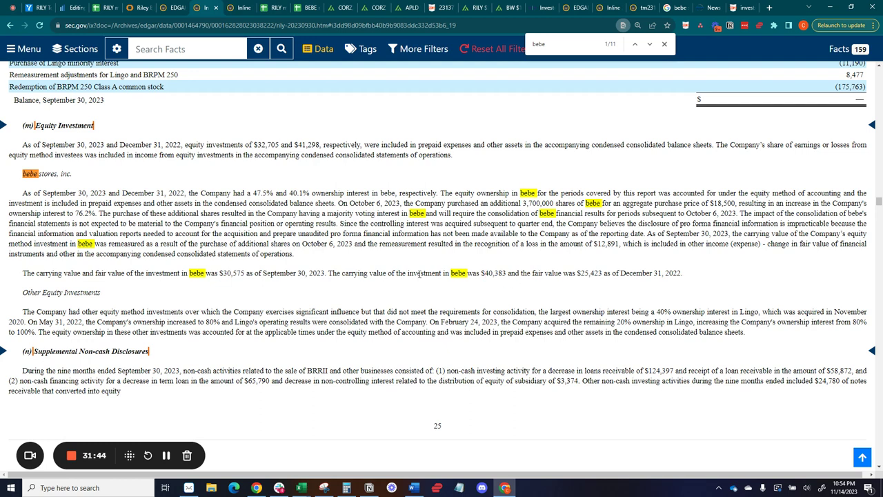
left_click_drag(333, 274, 605, 273)
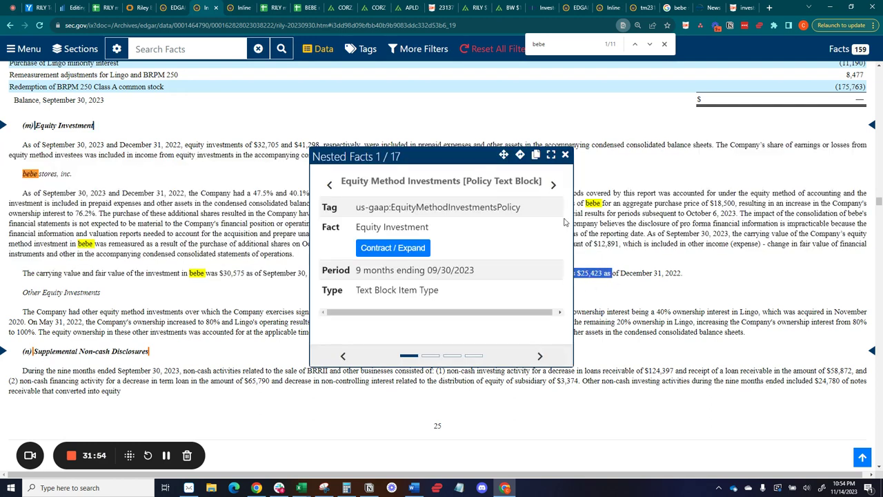
left_click(564, 154)
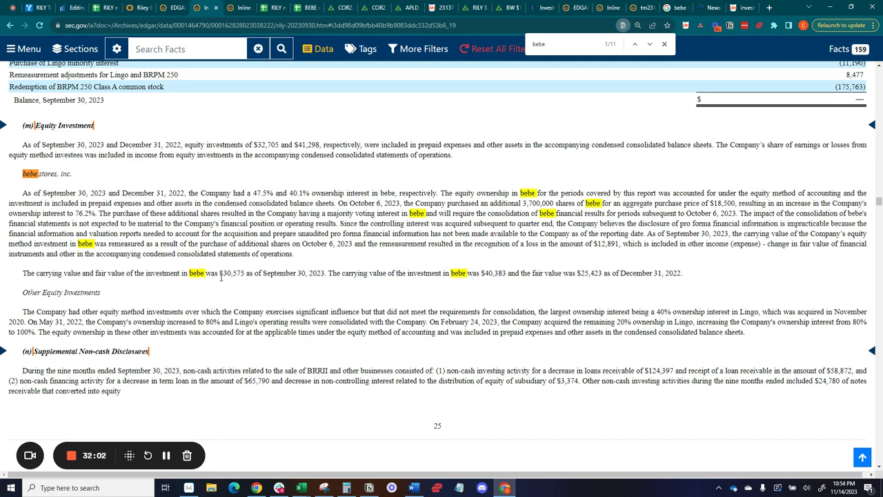
left_click_drag(145, 273, 249, 273)
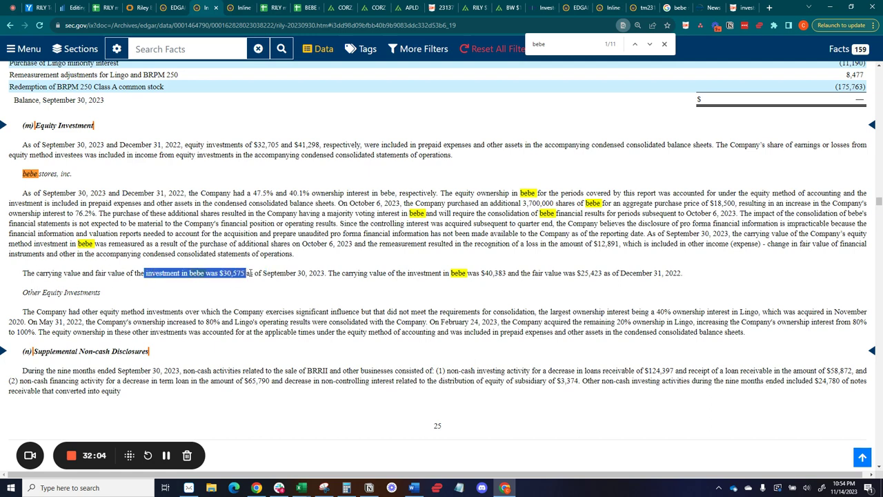
Switch to the BEBE model's Valuation sheet and review JV Distributions for 2Q21 through 4Q23 and for 2021 through 2024E
left_click(552, 153)
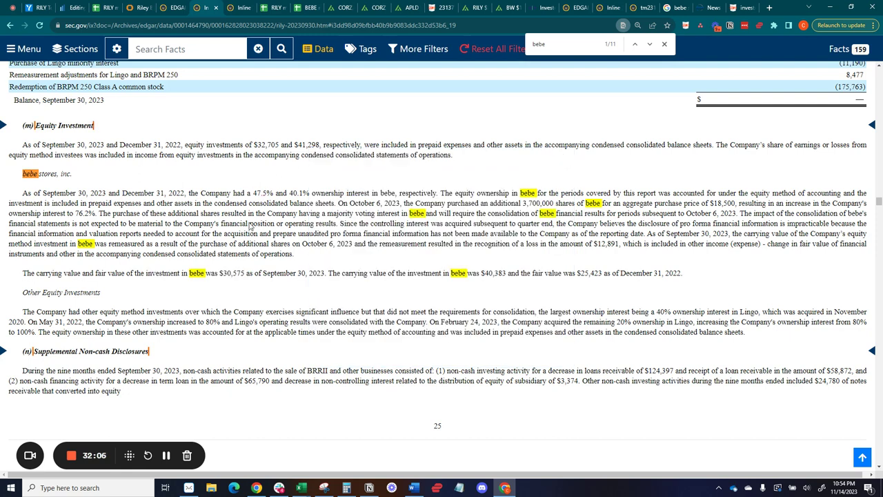
left_click(306, 6)
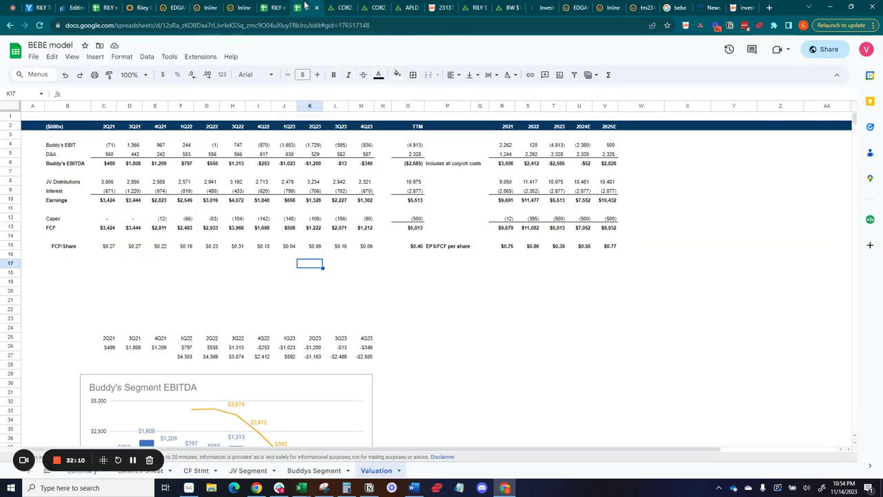
left_click(266, 208)
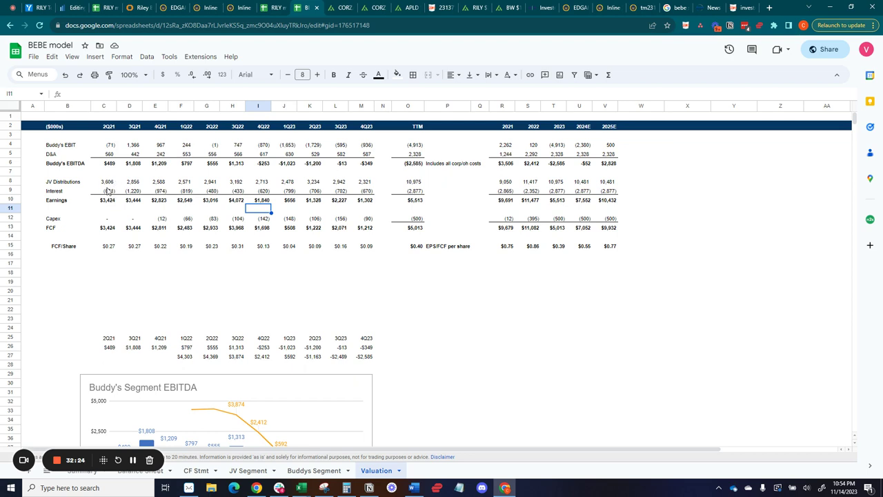
left_click_drag(108, 182, 366, 184)
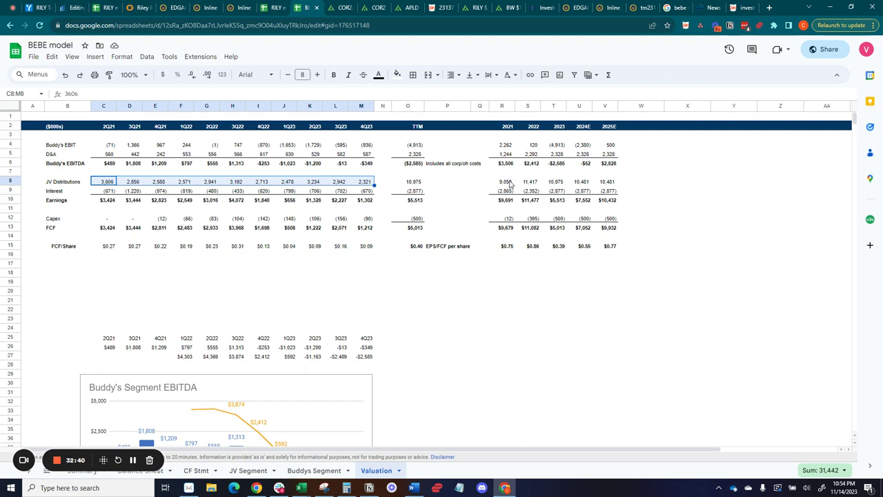
left_click_drag(509, 183, 583, 183)
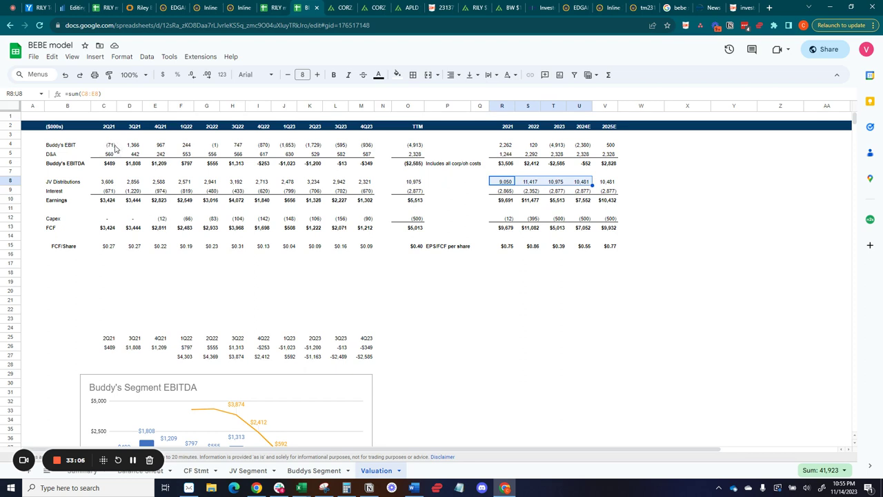
Review Buddy's EBIT from 2Q21 through 4Q23 and the FCF per share for 2021, 2022 and 2023
left_click_drag(113, 147, 184, 147)
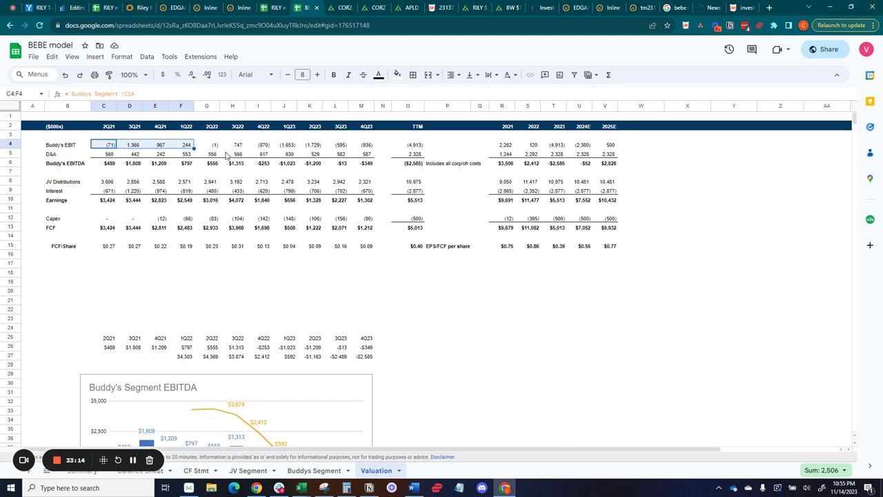
left_click_drag(209, 146, 362, 149)
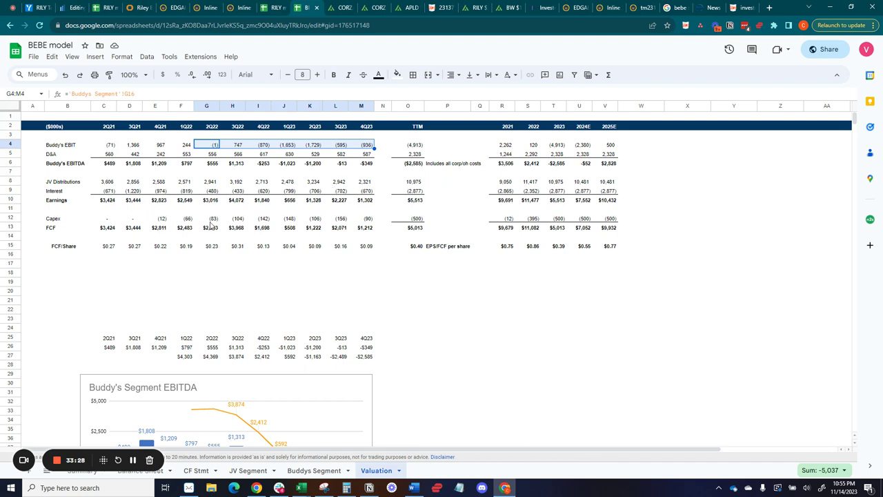
left_click(502, 246)
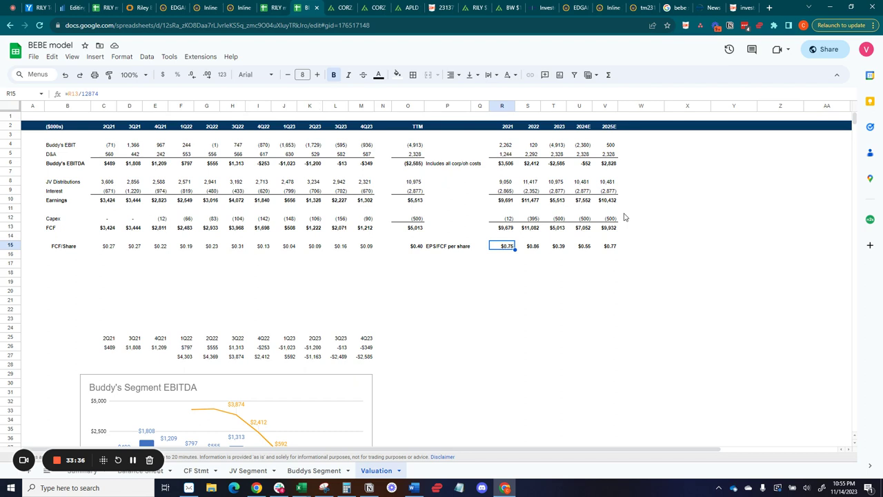
key("Right")
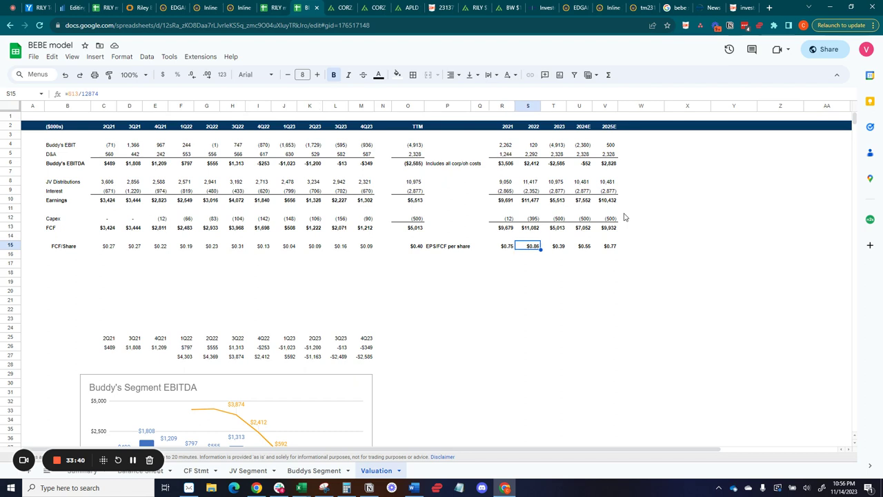
key("Right")
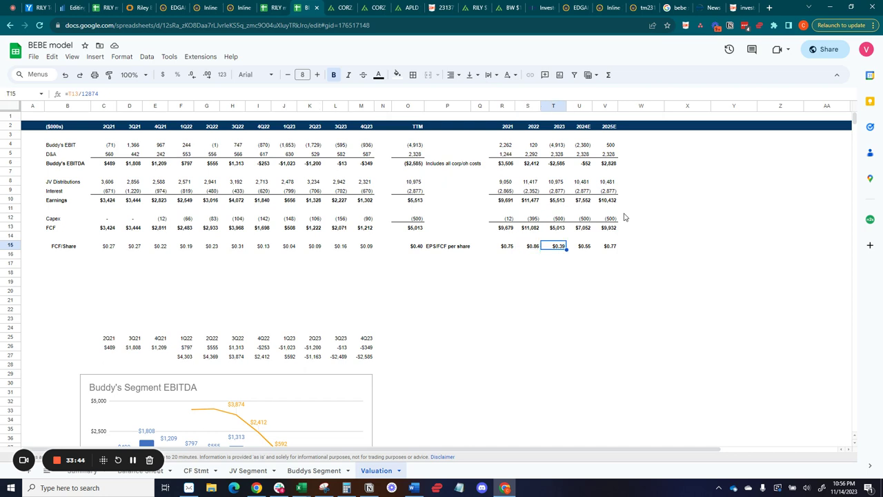
Examine the 2023 column from Buddy's EBIT through JV Distributions down to FCF per share
left_click(560, 146)
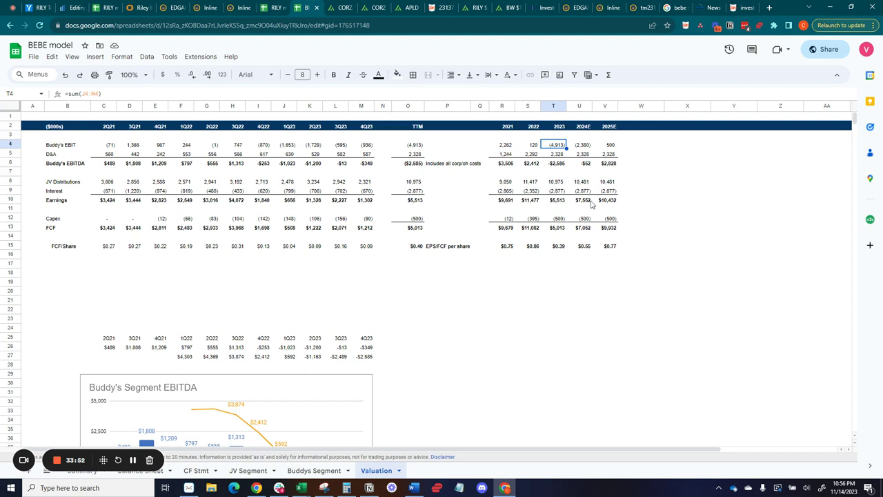
left_click(560, 183)
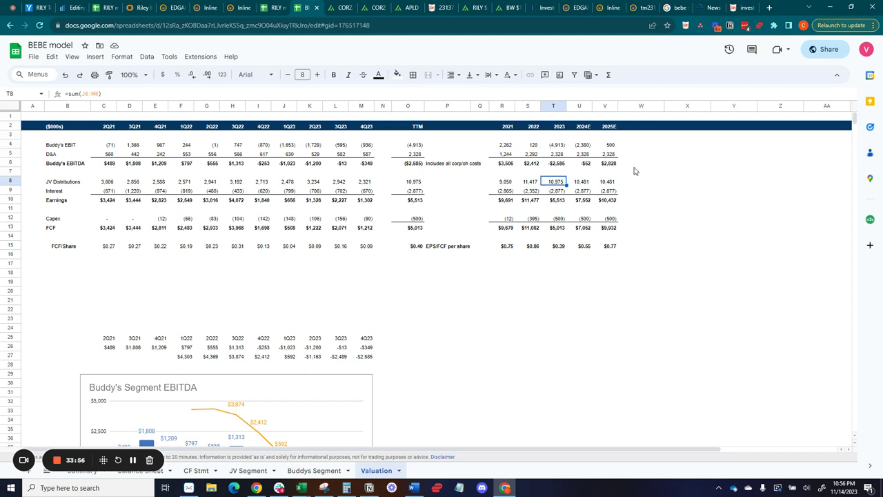
key("Up")
key("Up")
key("Up")
key("Up")
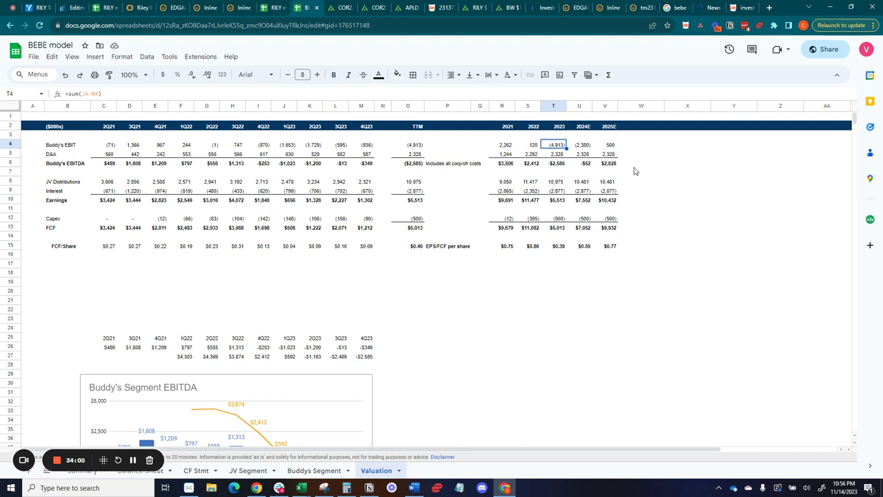
key("Down")
key("Down")
key("Down")
key("Down")
key("Down")
key("Down")
key("Down")
key("Down")
key("Down")
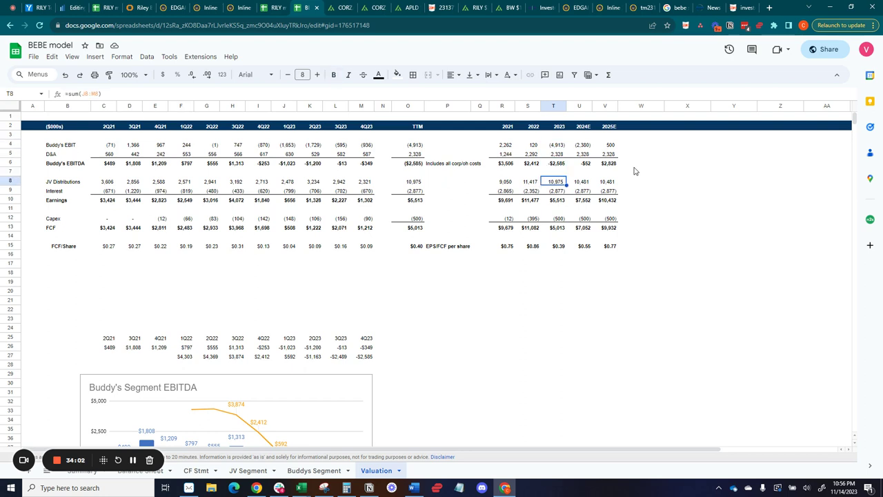
key("Down")
key("Down")
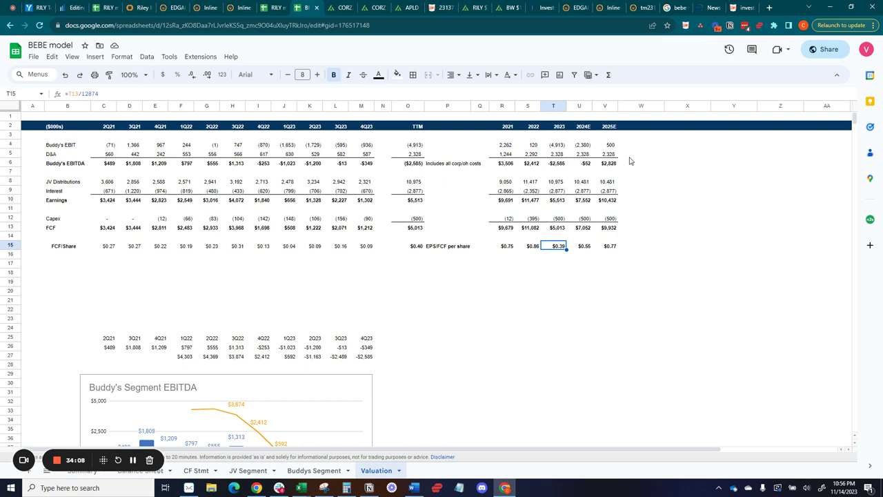
left_click_drag(559, 126, 567, 253)
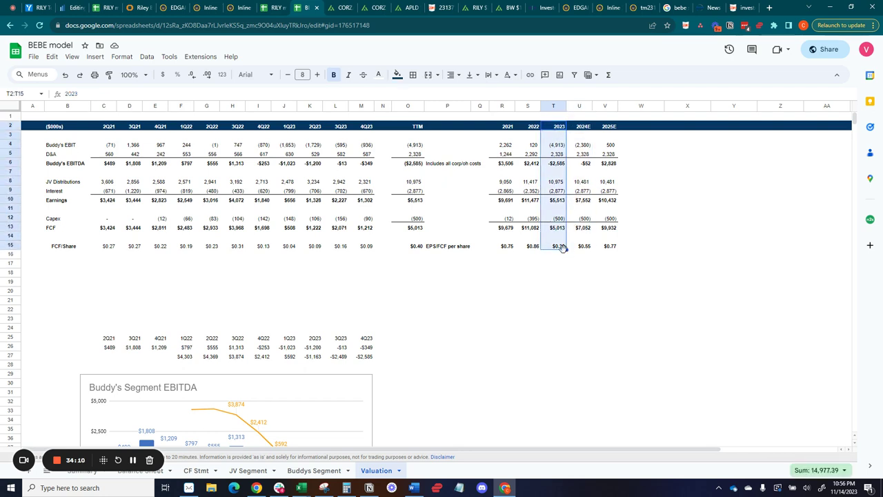
Inspect the 2024E and 2025E estimates for Buddy's EBIT and JV Distributions, plus 2025E FCF and FCF per share
left_click(582, 146)
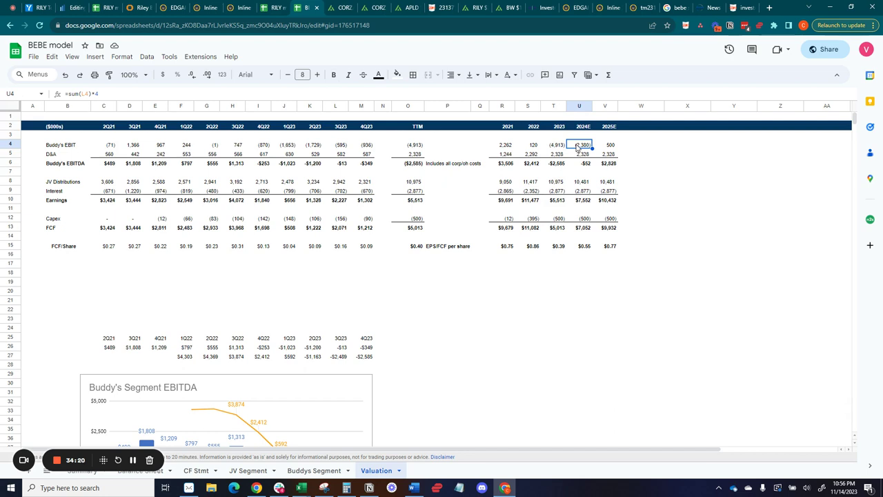
left_click_drag(560, 182, 607, 182)
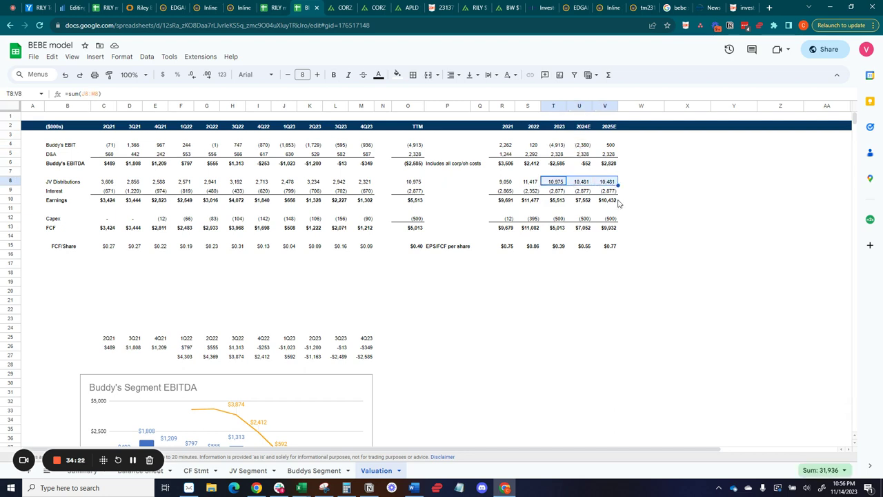
left_click(609, 146)
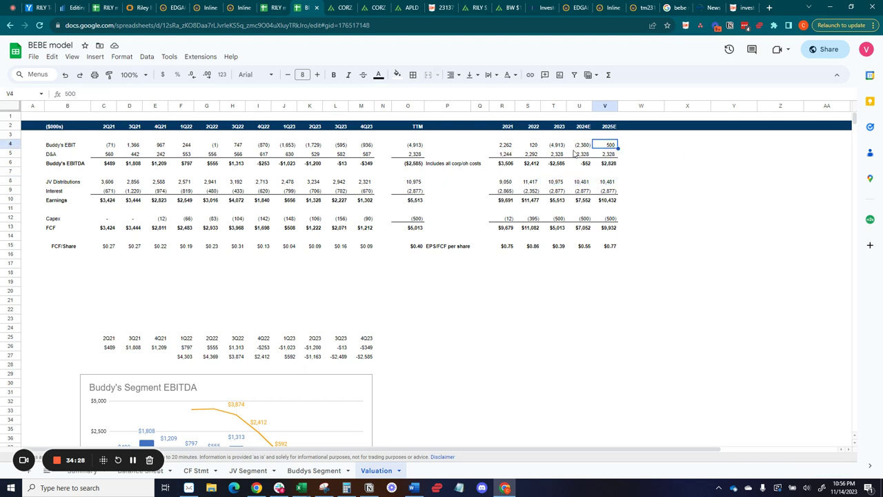
left_click(608, 247)
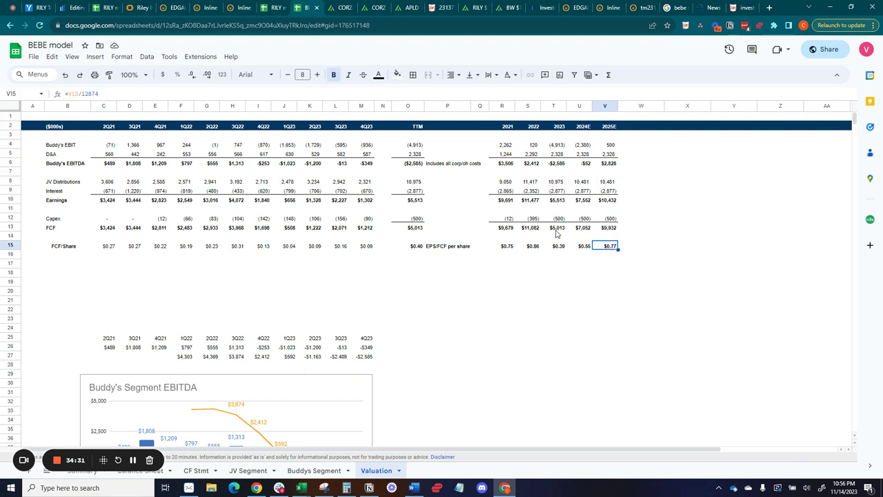
left_click(612, 230)
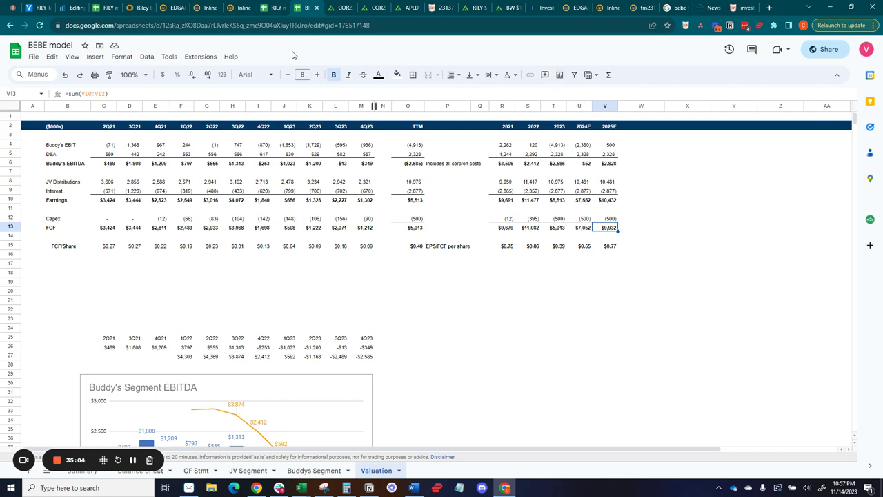
Return to the draft post and review the bebe stores section with its model and filing images
left_click(76, 7)
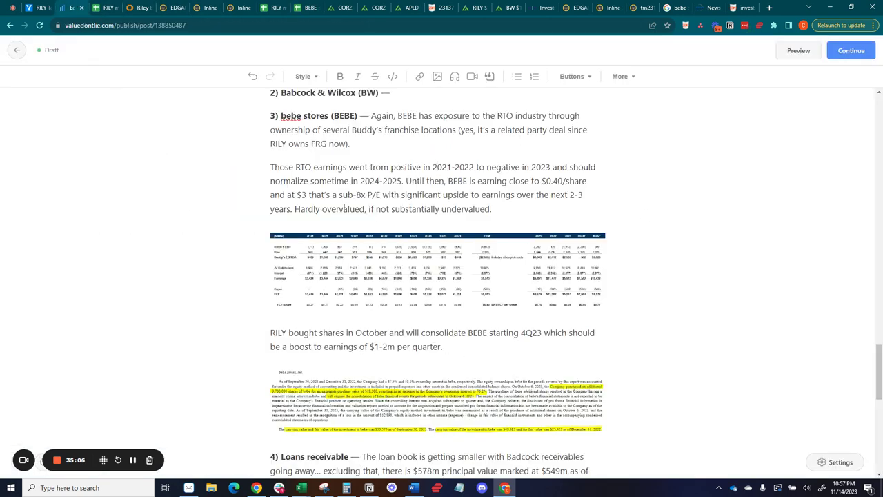
scroll(377, 203, "down", 2)
scroll(377, 203, "down", 1)
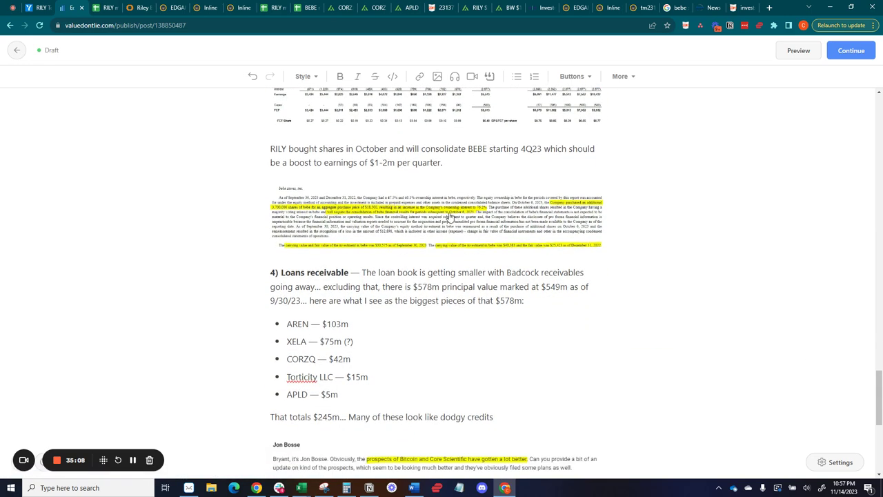
scroll(414, 234, "down", 1)
scroll(425, 248, "up", 4)
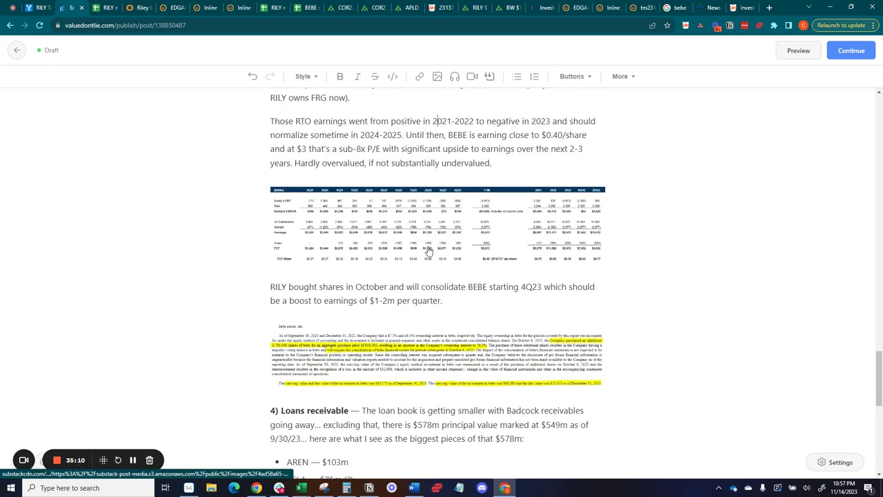
Switch to YCharts and look up the quote page for "bebe"
left_click(41, 7)
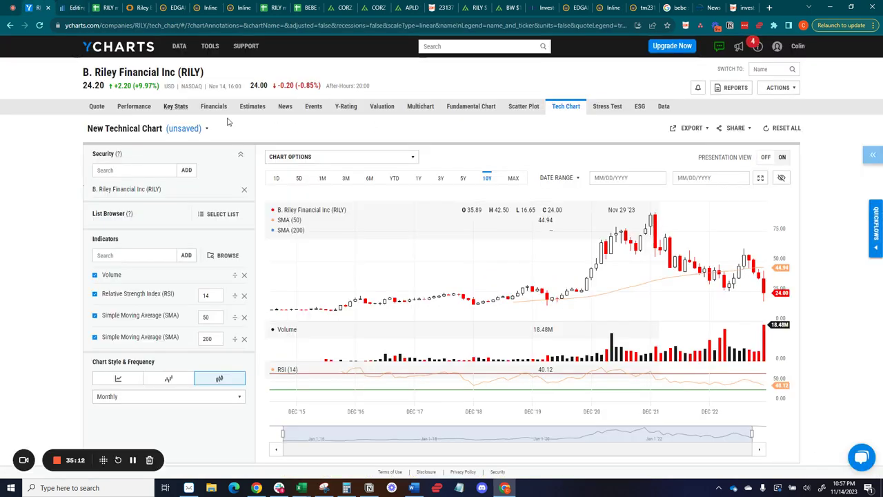
left_click(452, 45)
type("bebe")
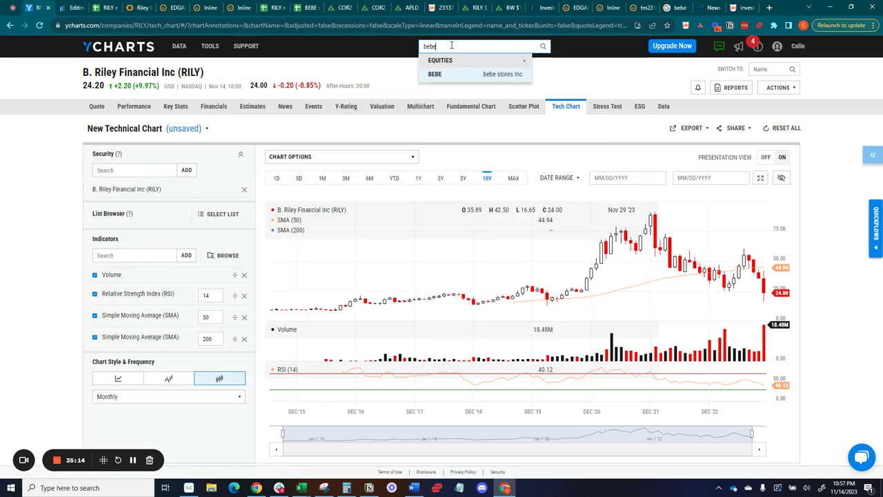
key("Return")
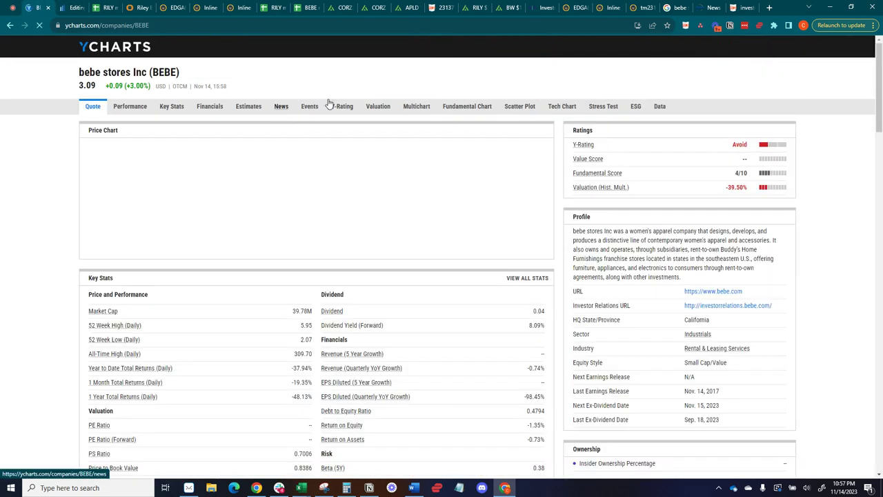
Open bebe's dividend history and review past payments, highlighting the row with the May 11, 2018 ex-date
left_click(334, 310)
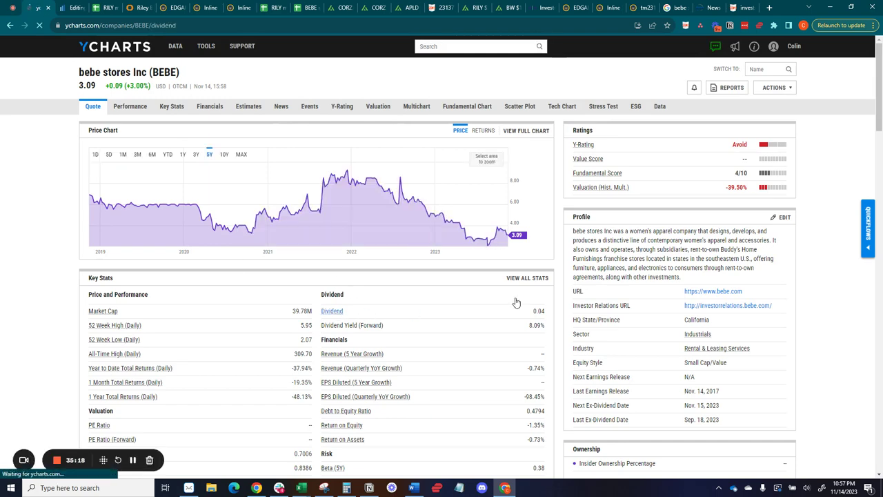
scroll(609, 228, "down", 3)
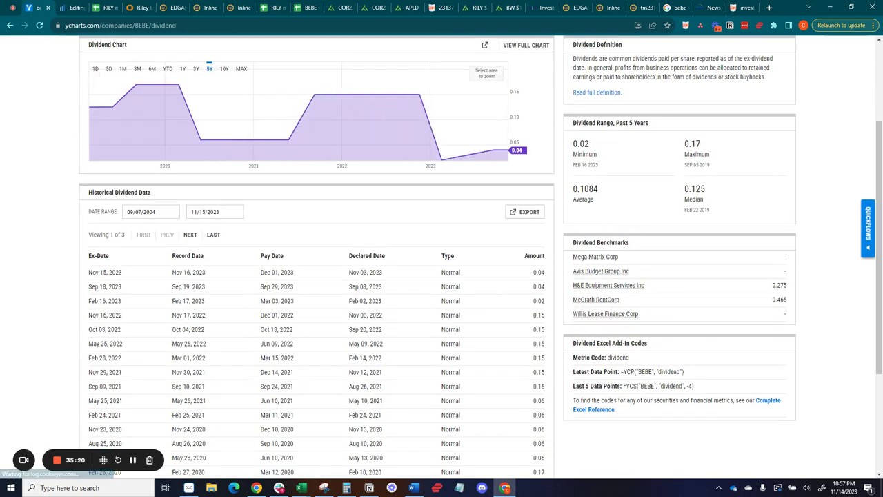
scroll(502, 277, "down", 1)
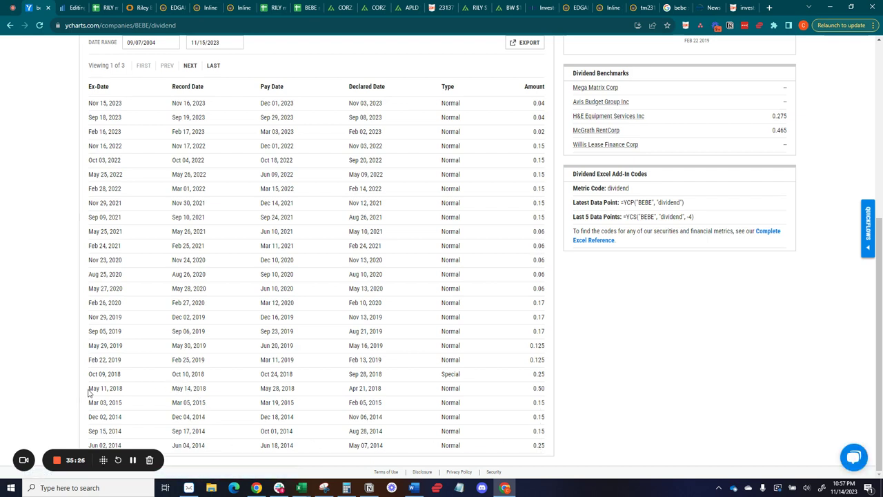
left_click_drag(88, 390, 543, 388)
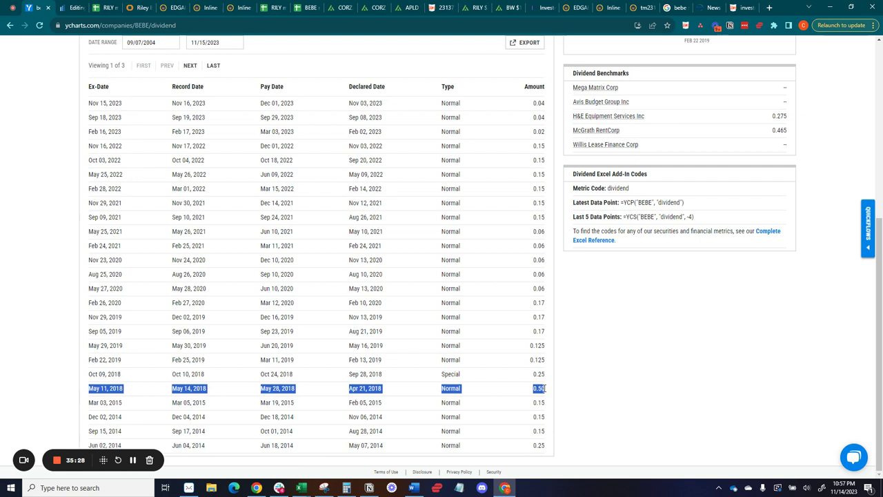
scroll(559, 326, "up", 1)
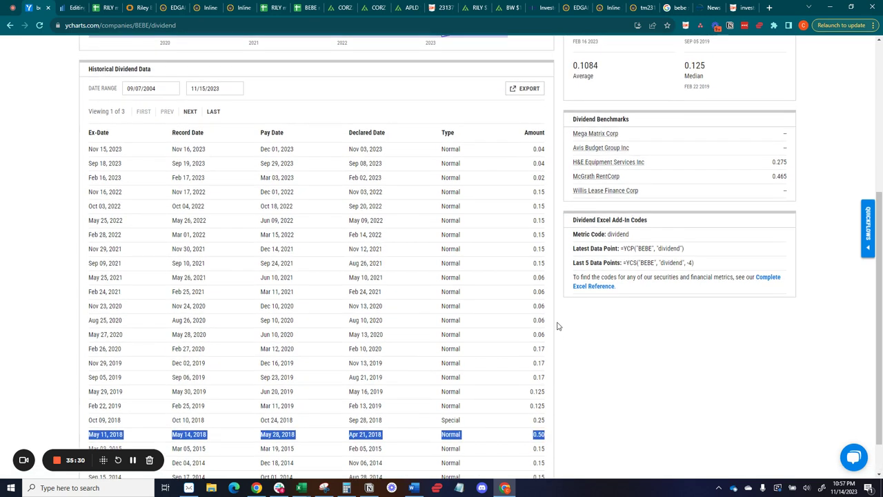
scroll(549, 338, "down", 1)
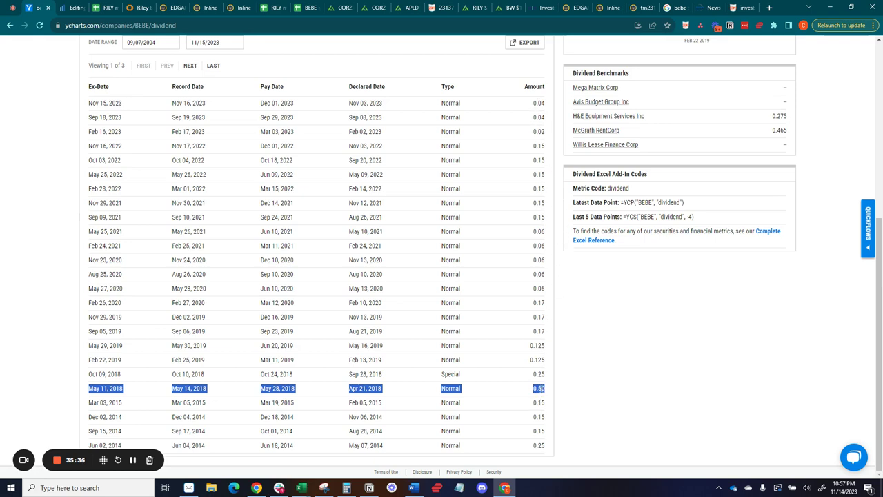
scroll(531, 118, "up", 5)
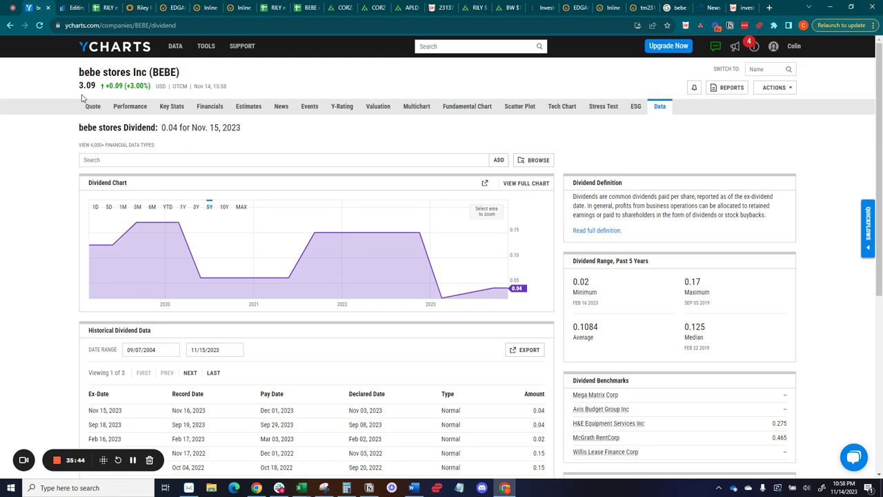
Return to the draft post and review it from the loans receivable section back up to the investment portfolio introduction
left_click(74, 8)
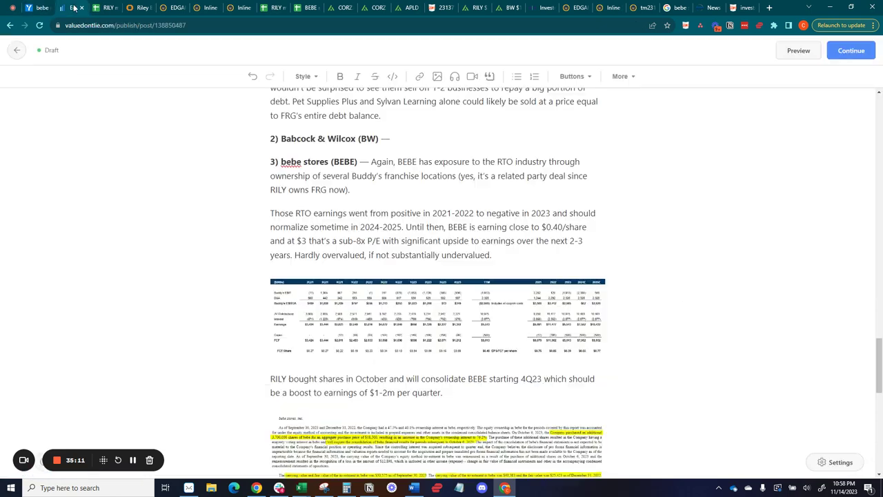
scroll(495, 275, "down", 3)
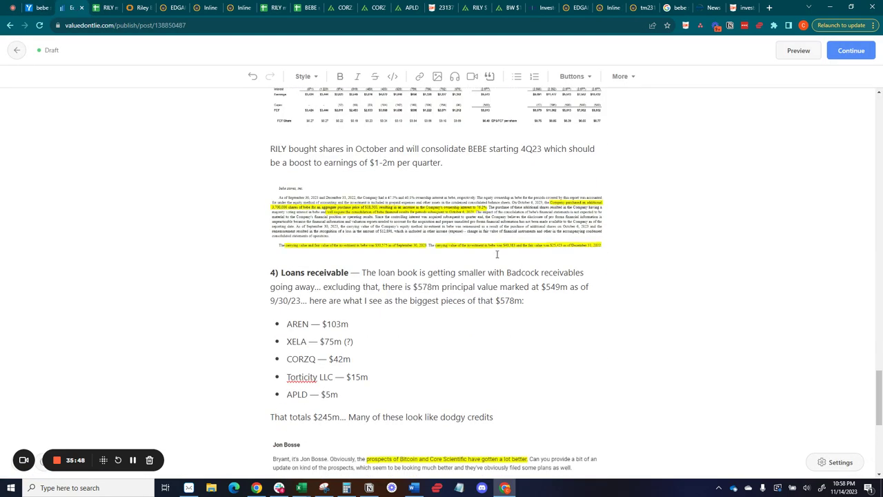
scroll(373, 204, "up", 1)
scroll(370, 202, "up", 6)
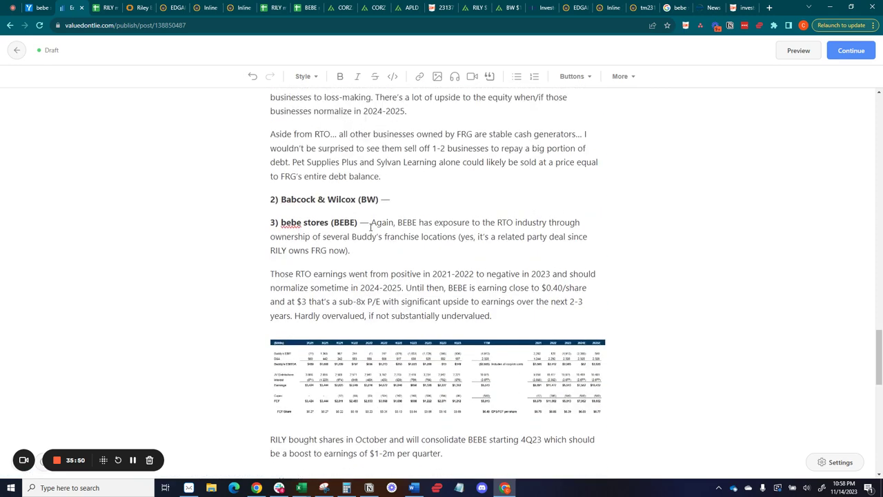
scroll(369, 215, "up", 5)
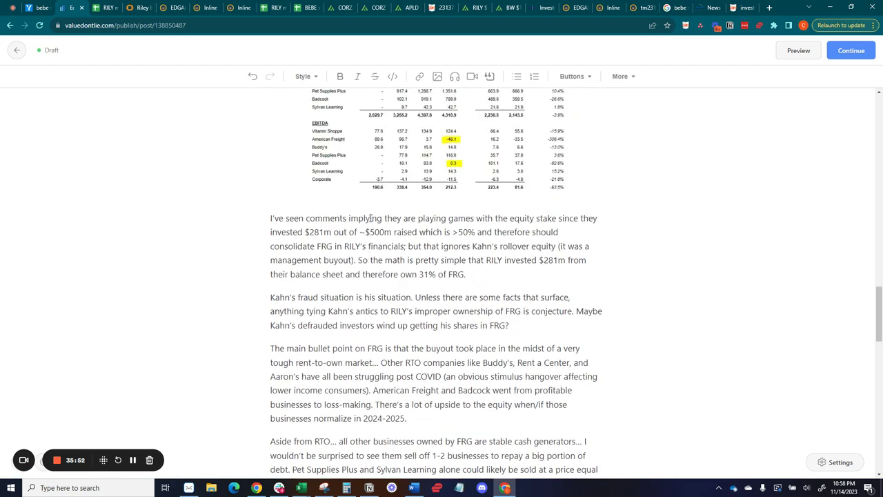
scroll(398, 218, "up", 2)
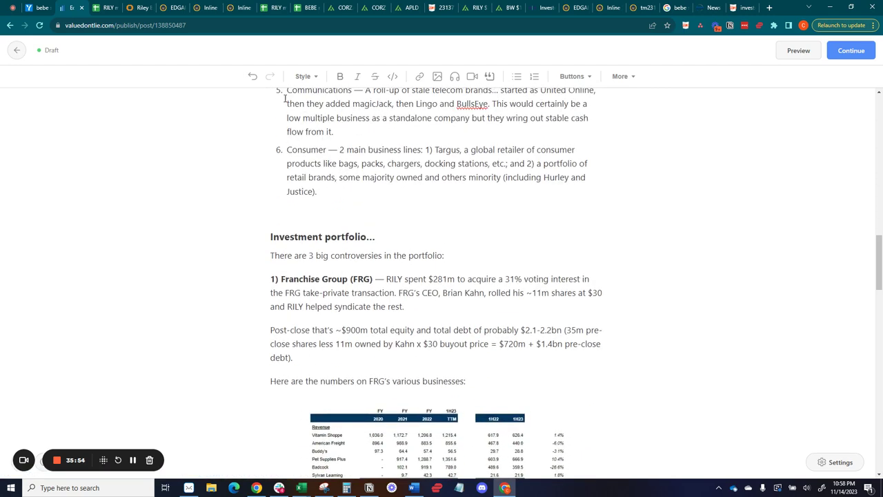
On EDGAR, open the information table of B. Riley's 13F-HR filed 2023-11-13 for the 2023-09-30 reporting date
left_click(207, 7)
left_click(171, 7)
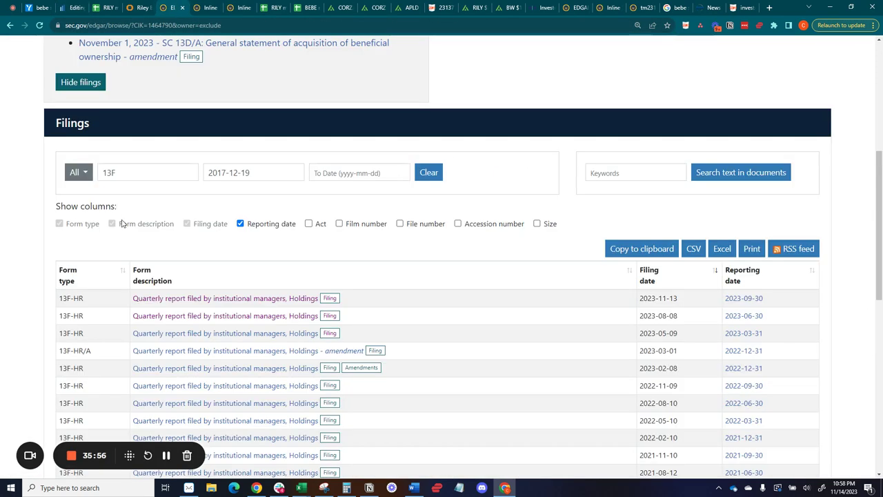
left_click(155, 299)
left_click(206, 7)
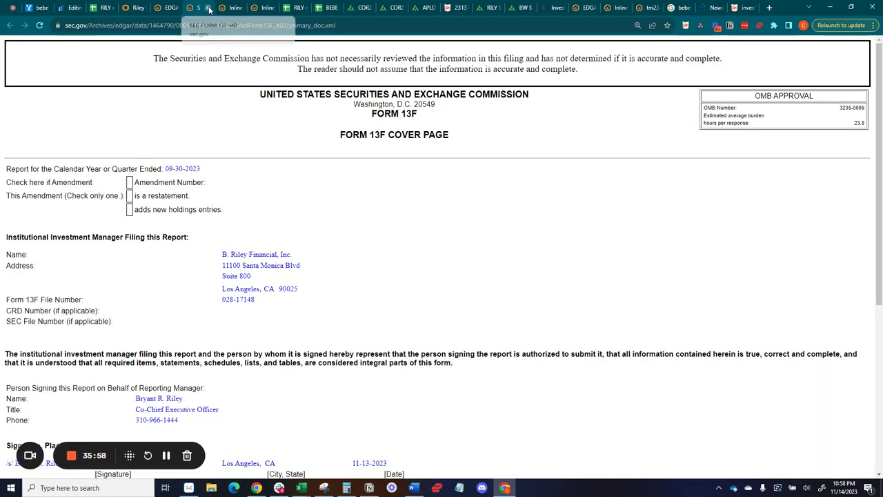
left_click(326, 301)
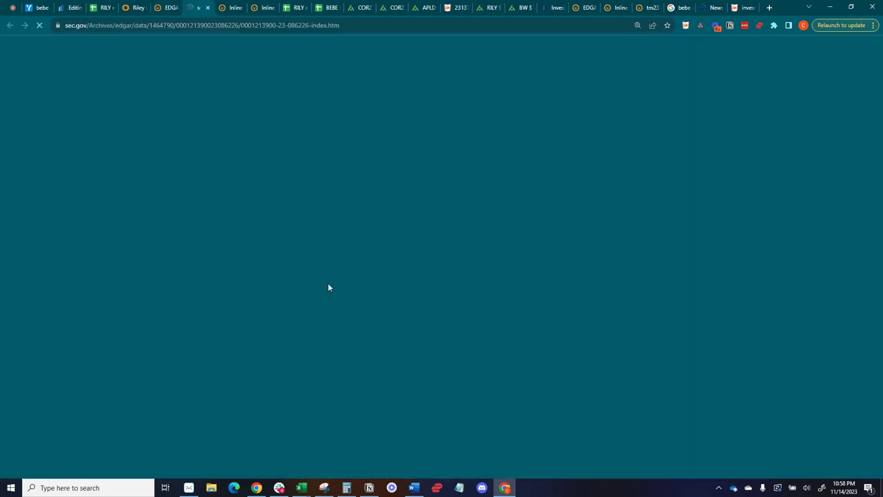
left_click(430, 279)
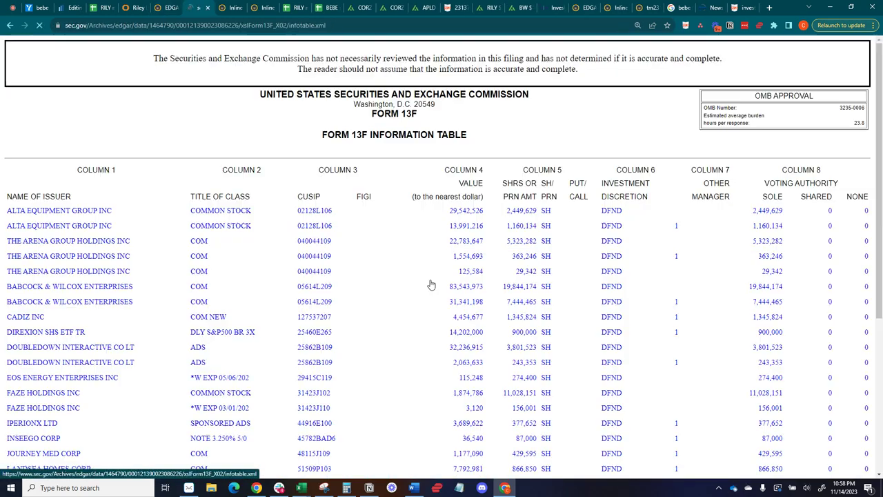
Read through the issuers, values and share amounts listed in the 13F information table
scroll(175, 276, "down", 3)
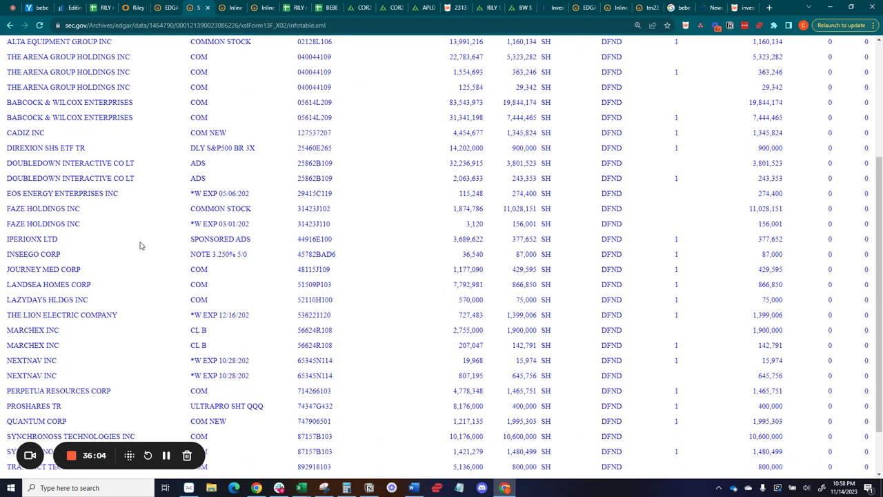
scroll(51, 222, "down", 1)
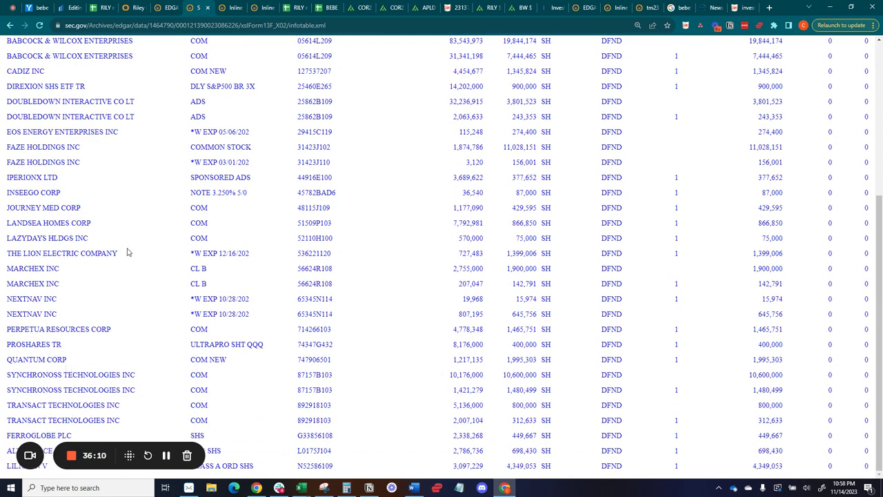
scroll(129, 252, "up", 2)
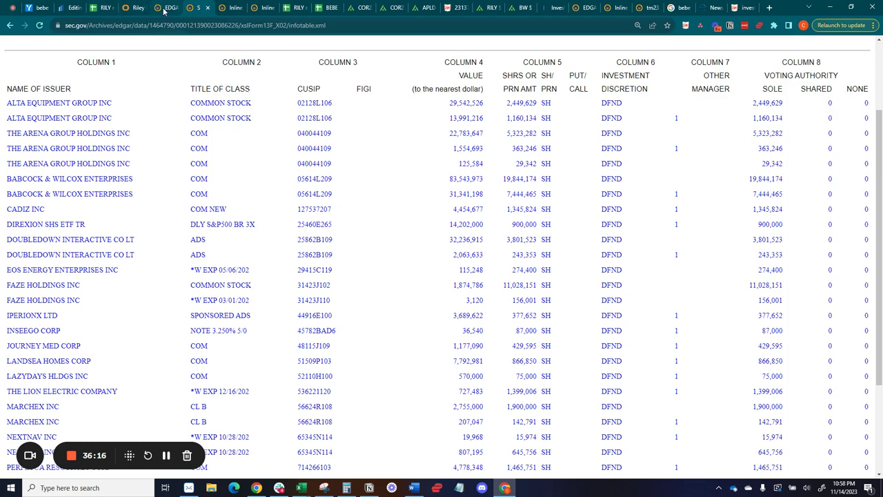
Return to the draft post and review the portfolio sections through to the list of biggest loans receivable
left_click(67, 6)
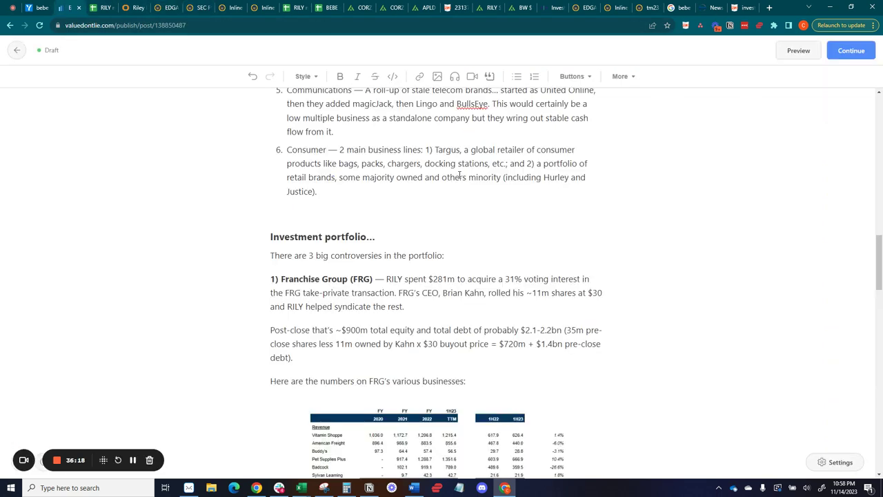
scroll(379, 254, "down", 2)
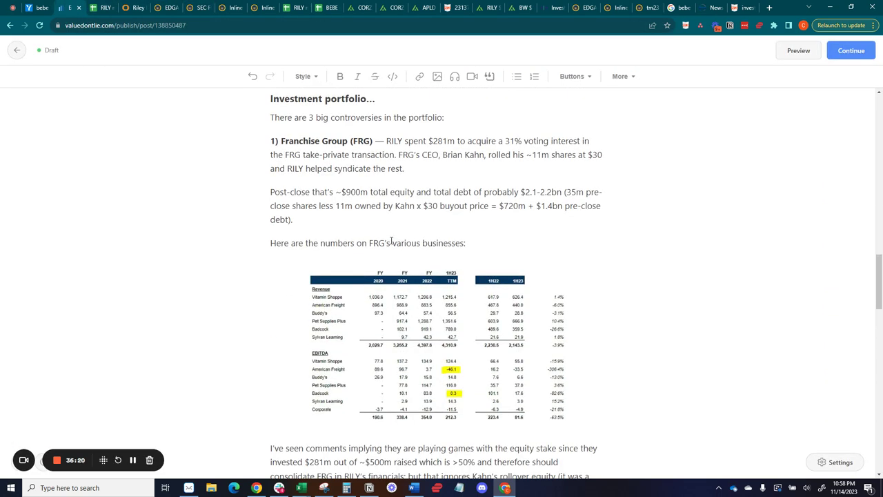
scroll(391, 241, "down", 7)
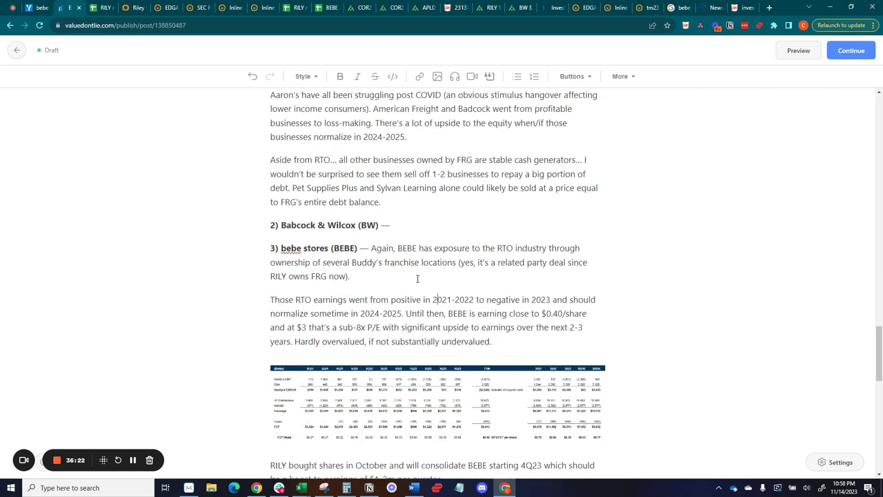
scroll(418, 278, "down", 5)
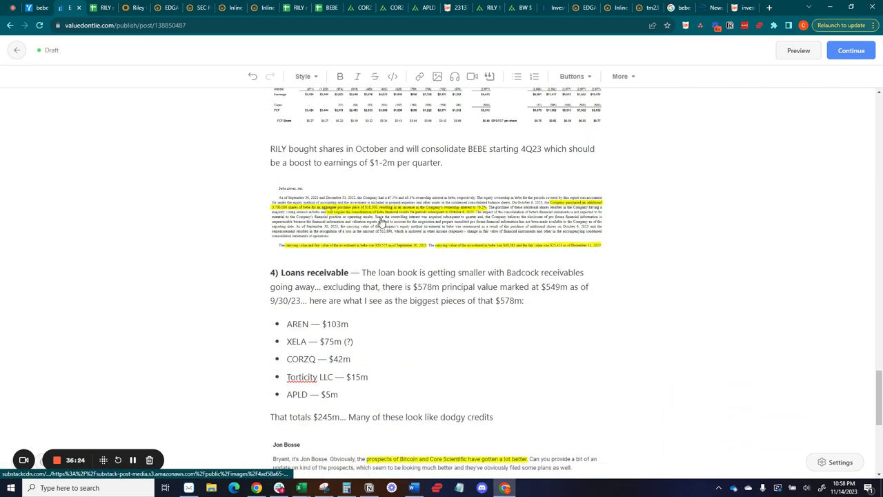
scroll(436, 283, "up", 3)
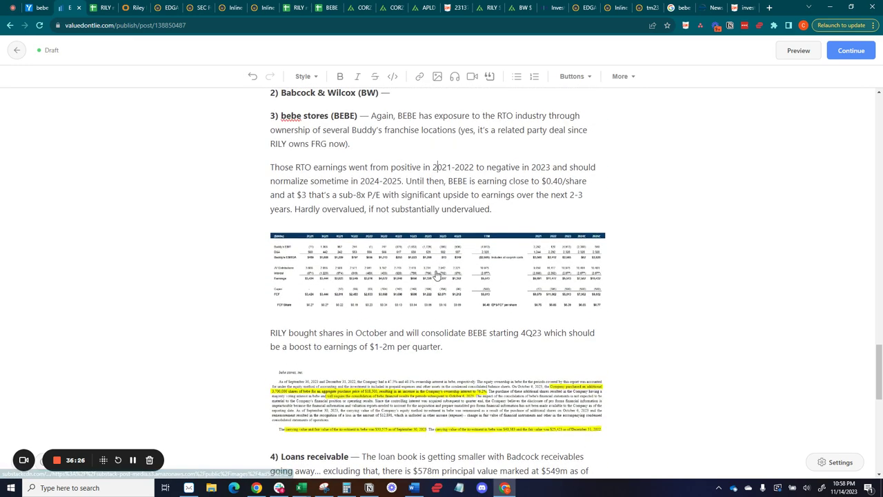
scroll(436, 275, "down", 4)
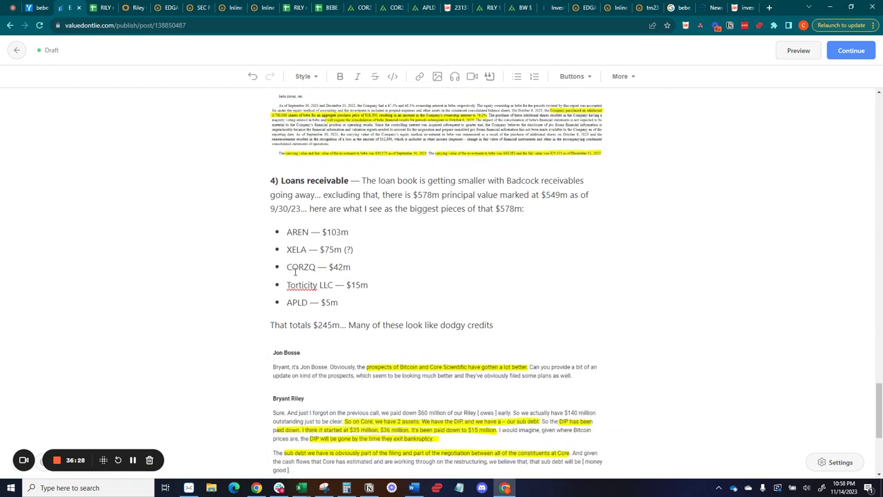
In B. Riley's September 30, 2023 10-Q, go to the condensed consolidated balance sheets and highlight the loans receivable line
left_click(204, 5)
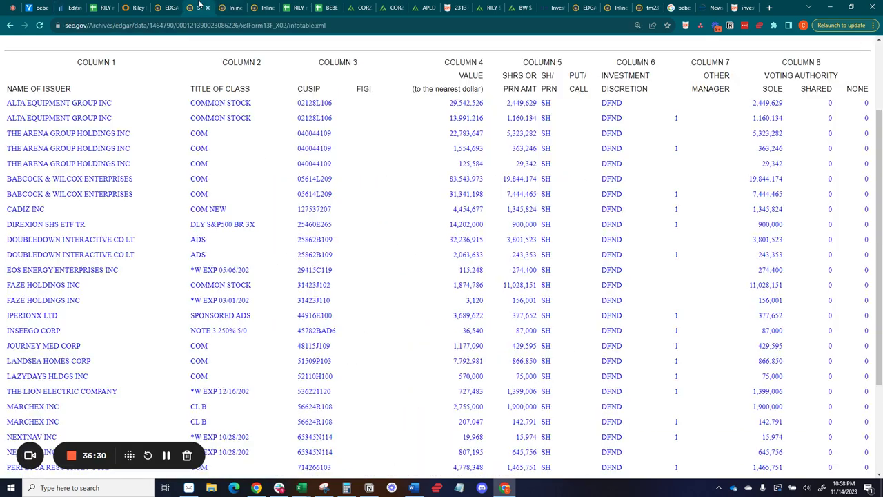
left_click(178, 6)
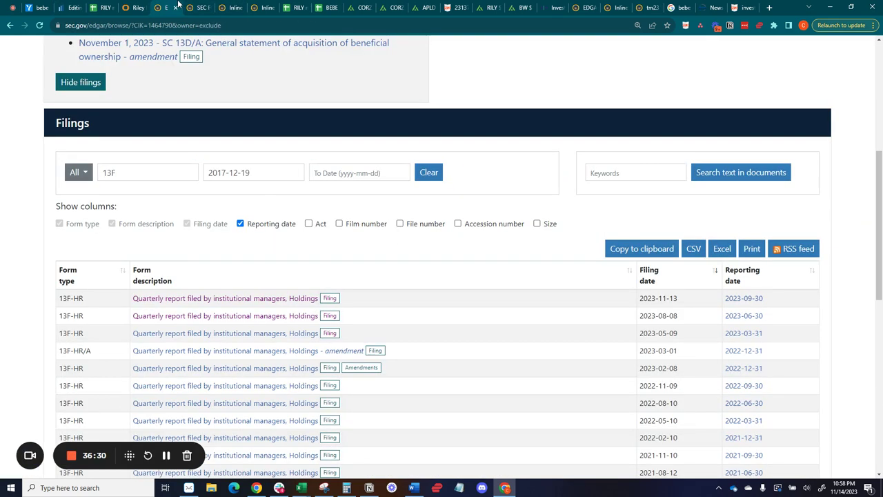
left_click(232, 8)
scroll(878, 241, "up", 2)
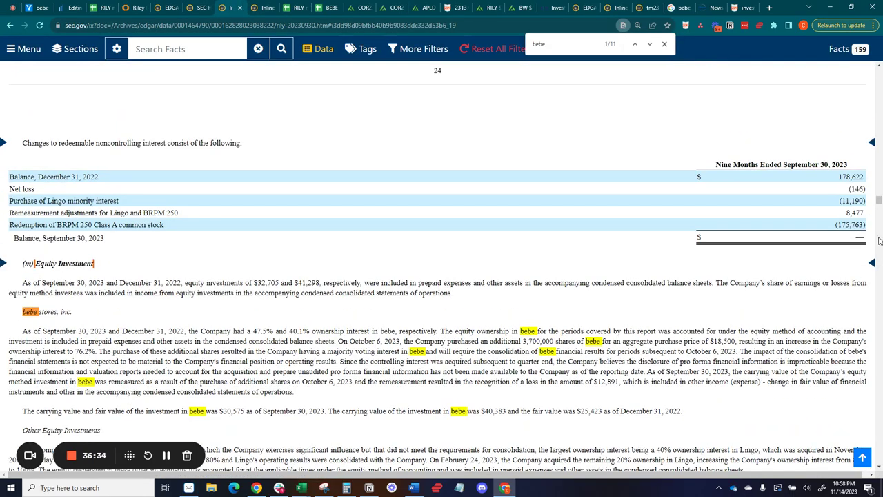
left_click_drag(878, 200, 879, 69)
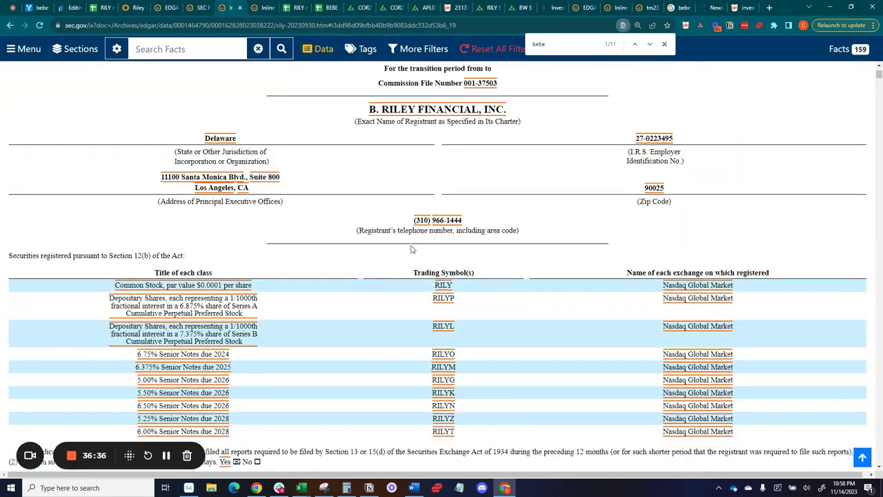
scroll(363, 297, "down", 4)
scroll(365, 301, "down", 5)
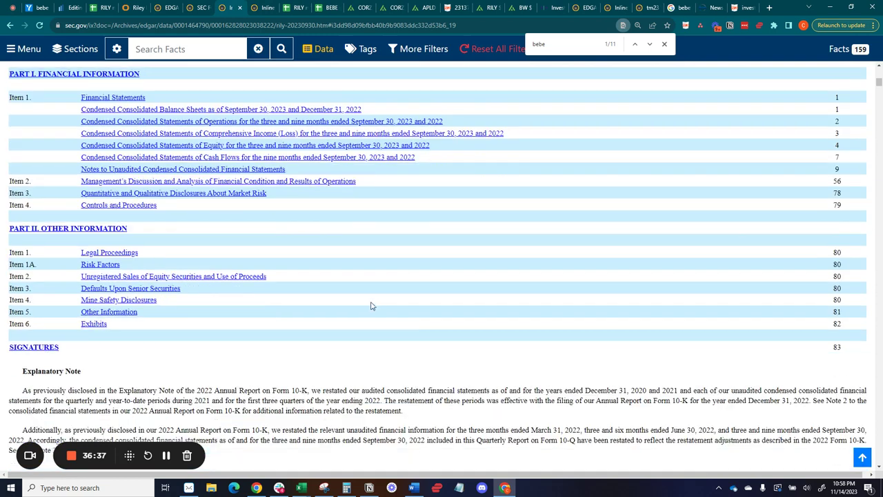
left_click(163, 110)
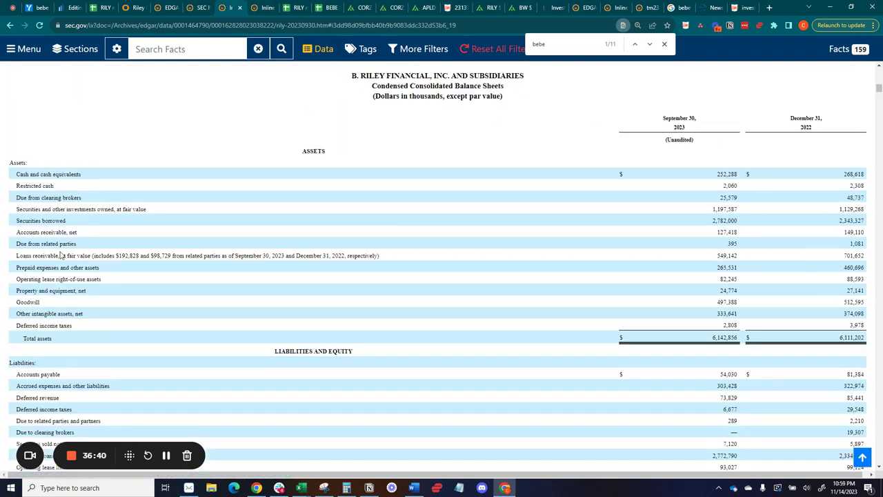
left_click_drag(17, 255, 738, 256)
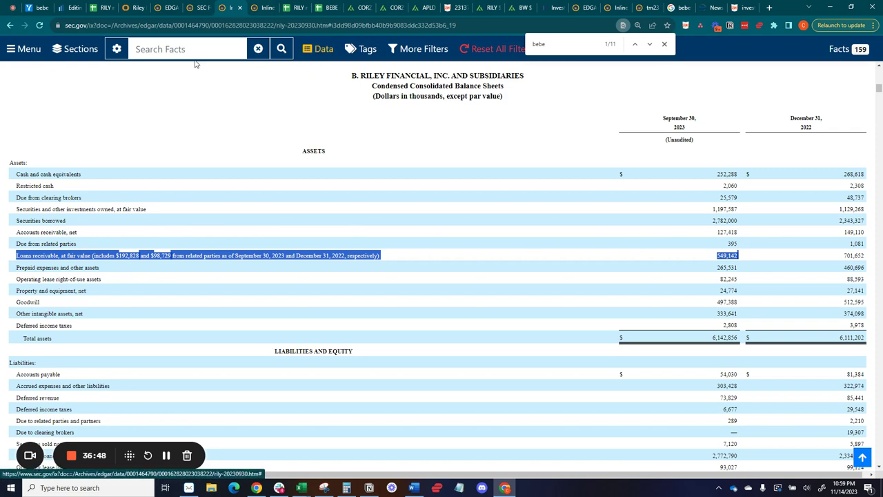
left_click(198, 7)
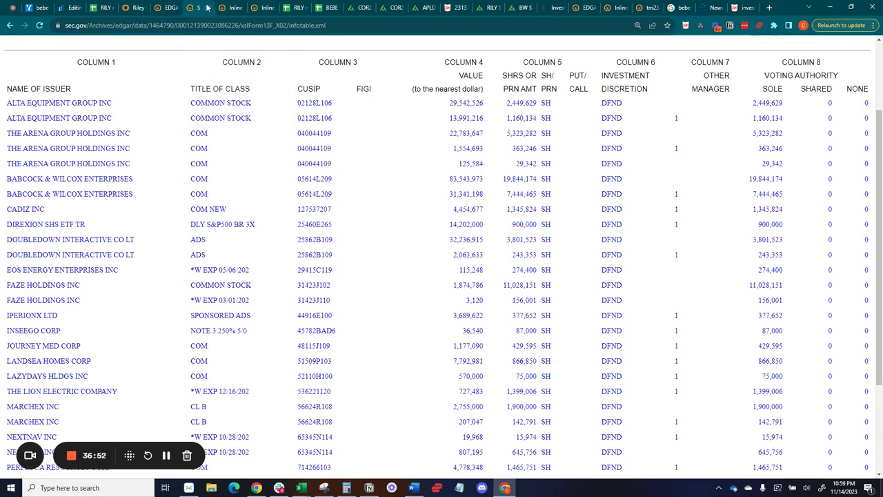
left_click(221, 9)
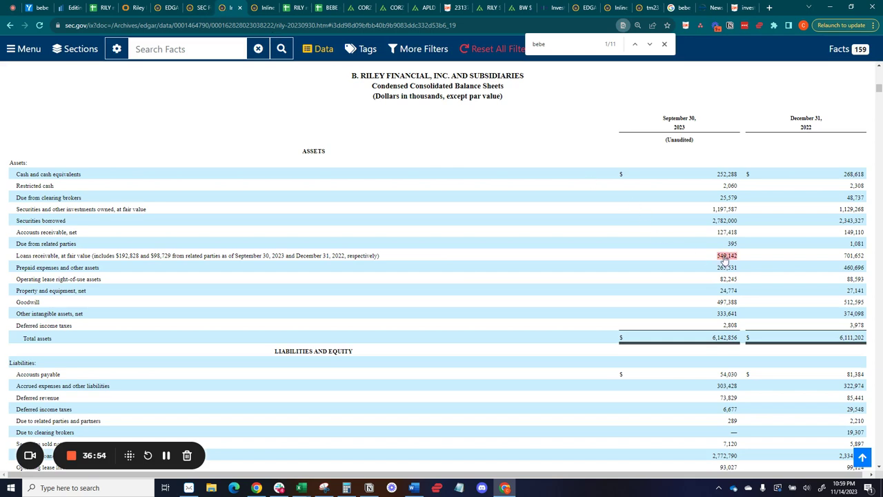
Open the Q3 2023 Financial Supplement from B. Riley's quarterly results page
left_click(710, 7)
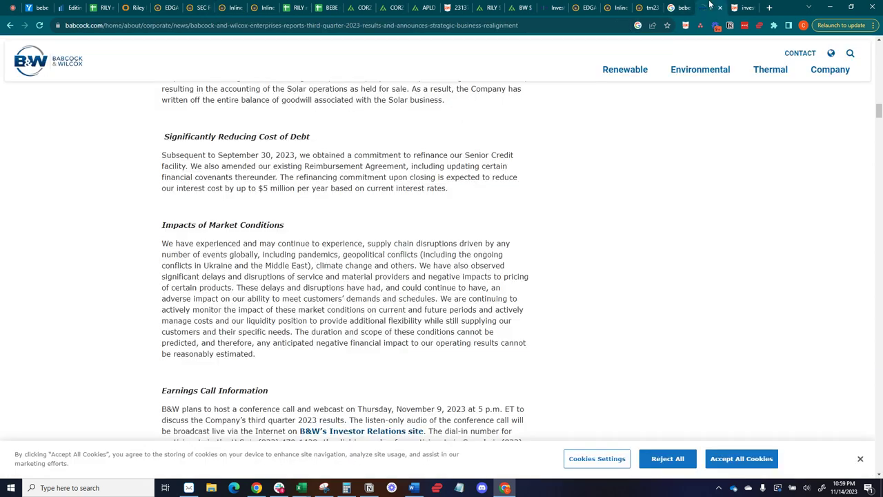
left_click(560, 6)
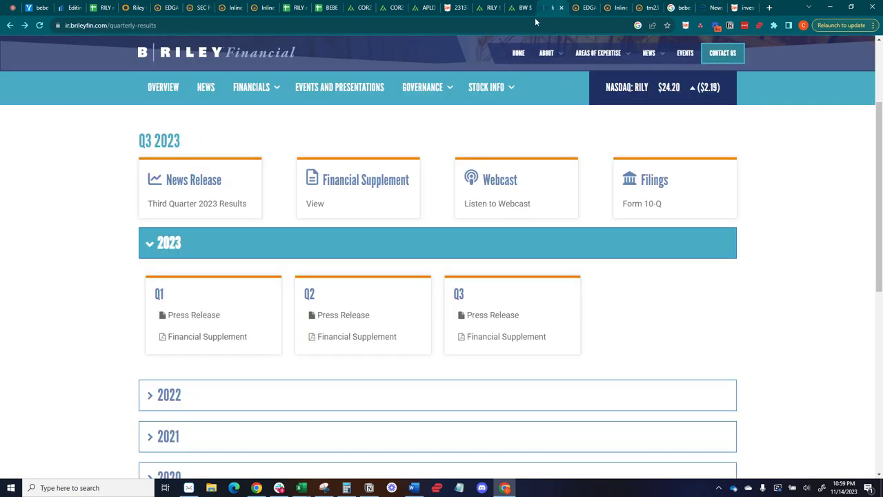
middle_click(514, 337)
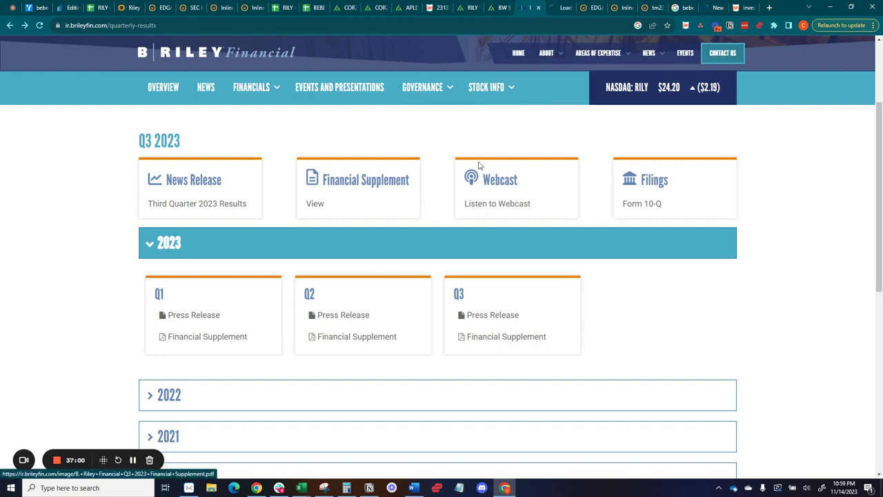
left_click(532, 9)
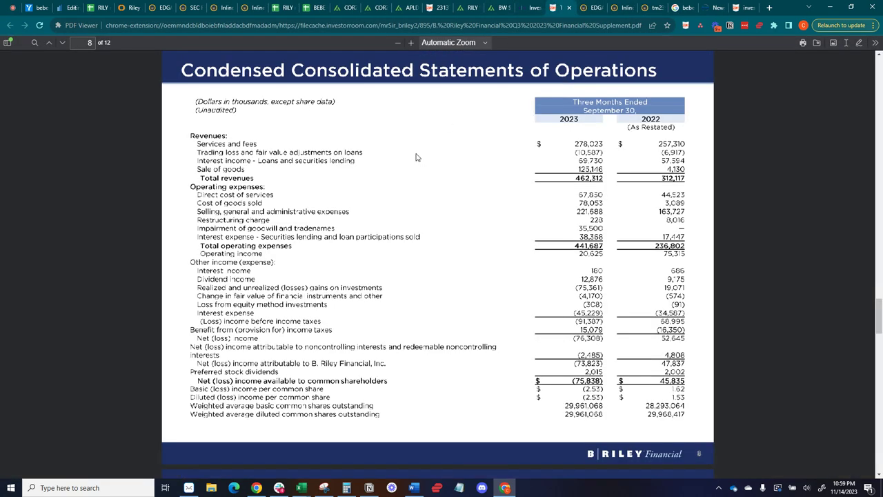
Enlarge the supplement to 140% and examine the Loans Receivables Summary on page 6
left_click(410, 42)
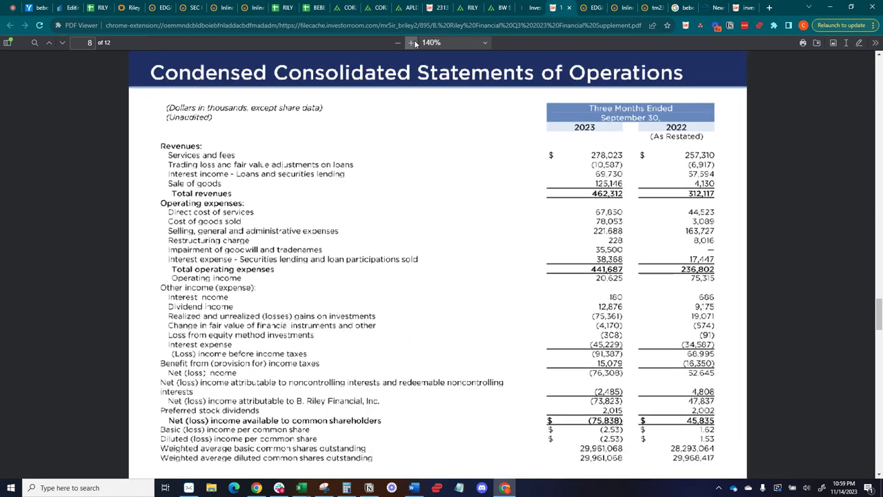
scroll(449, 183, "up", 20)
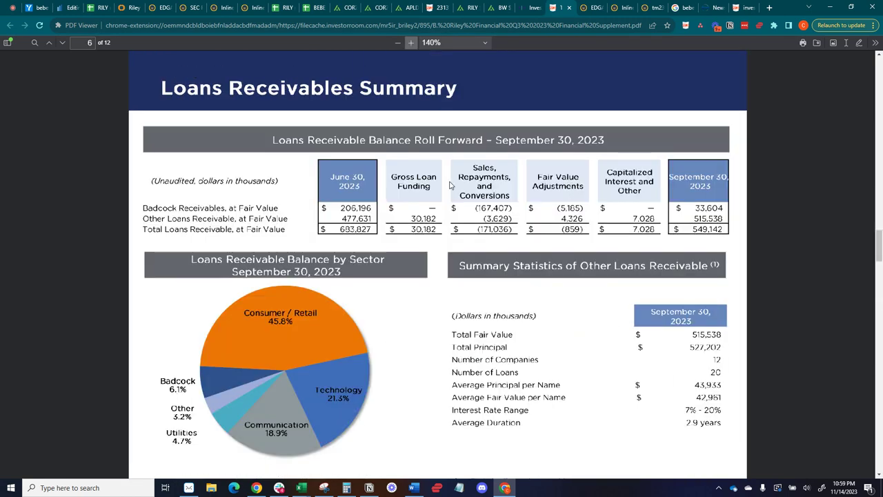
scroll(483, 186, "down", 3)
scroll(538, 190, "up", 3)
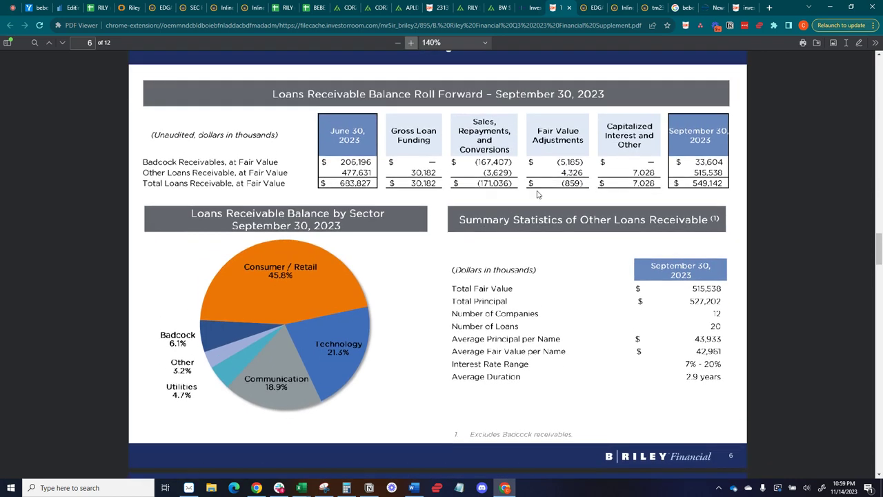
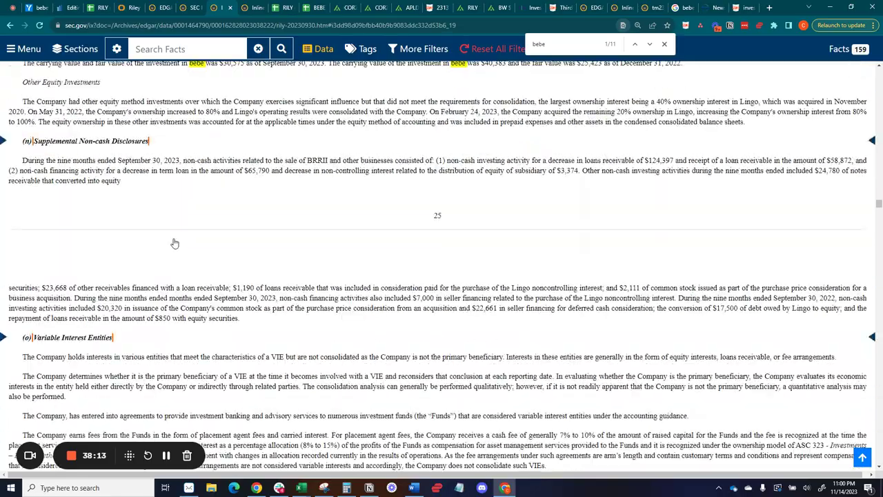
Search the September 30, 2023 10-Q for "loans receiv" and advance through the first matches
scroll(175, 238, "down", 15)
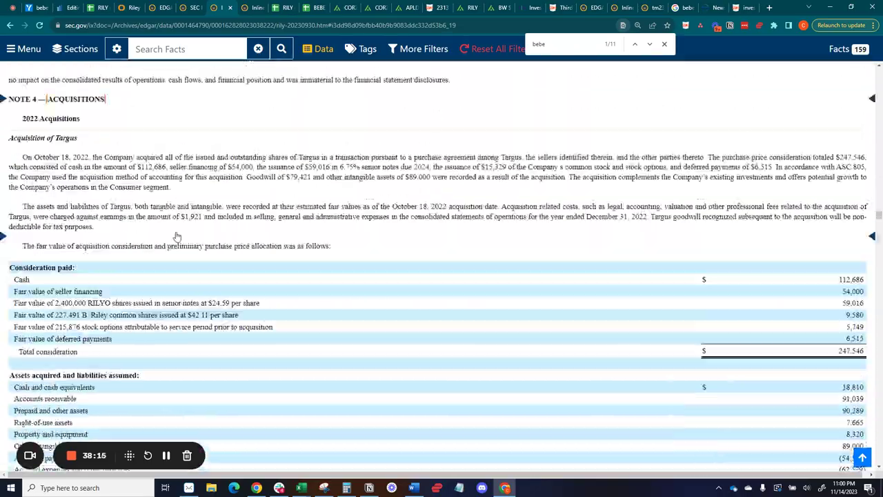
scroll(177, 237, "down", 15)
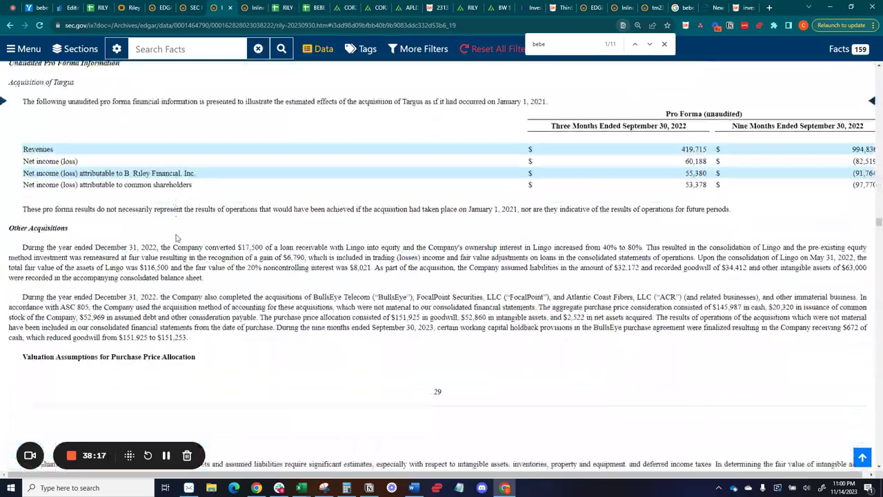
scroll(176, 239, "down", 4)
scroll(221, 290, "up", 5)
key("ctrl+f")
type("loan")
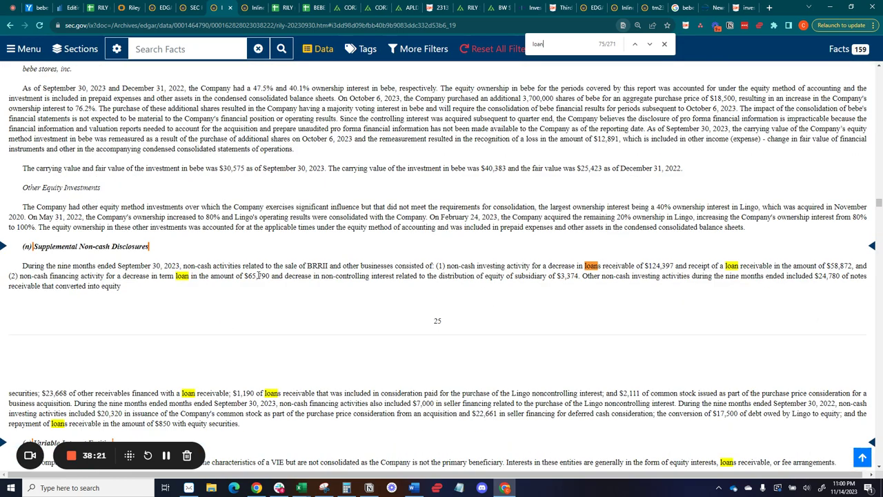
type("s receiv")
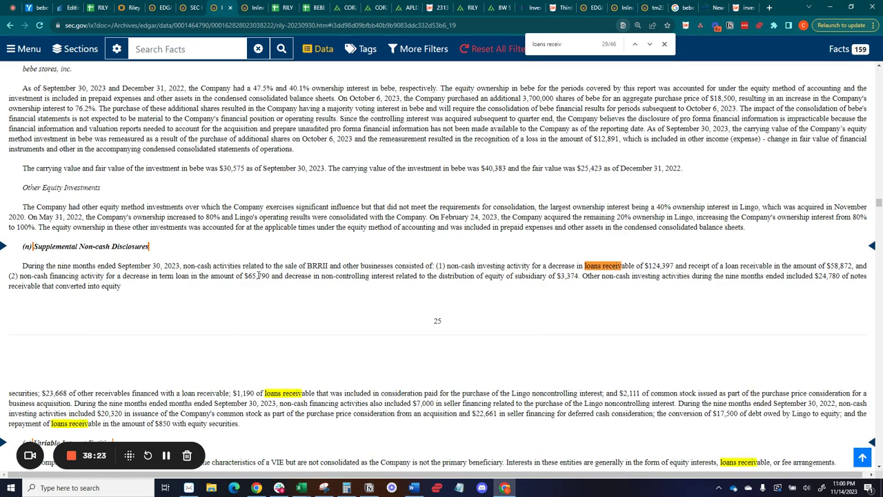
key("Return")
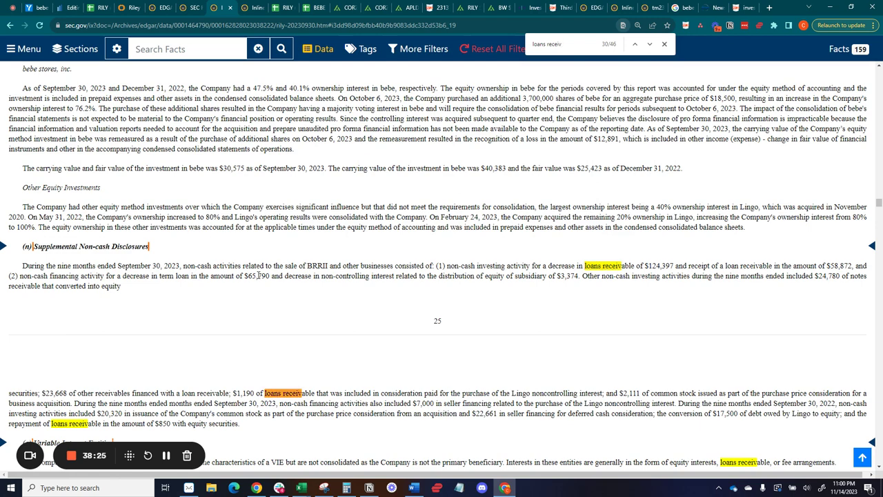
Step through the remaining "loans receiv" matches to the end of the filing and around to the balance sheet
key("Return")
key("Return")
key("Return")
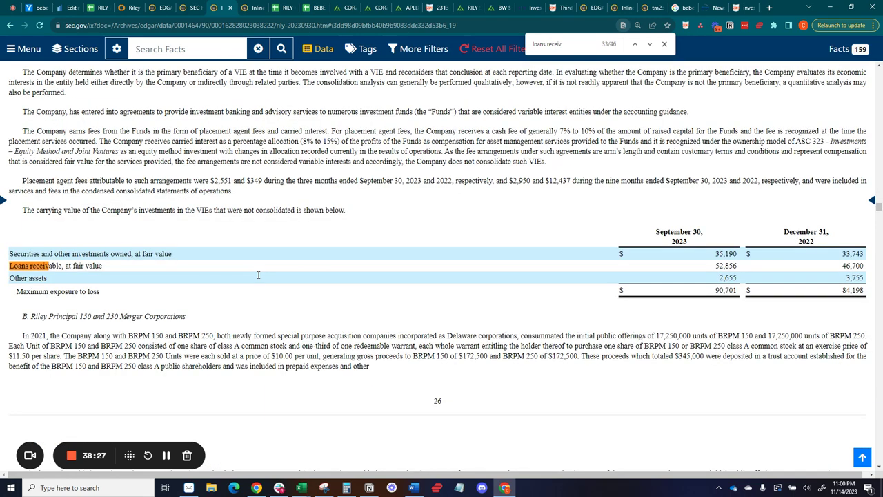
key("Return")
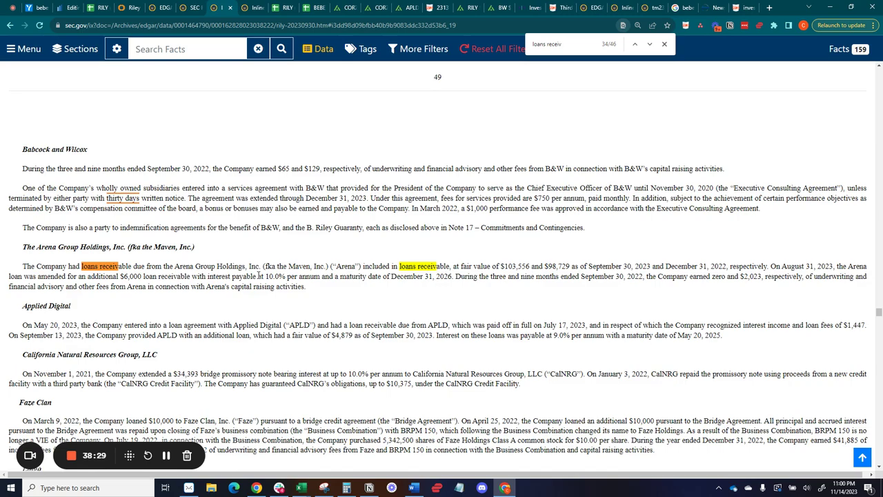
key("Return")
key("Return")
key("Return")
key("Return")
key("Return")
key("Return")
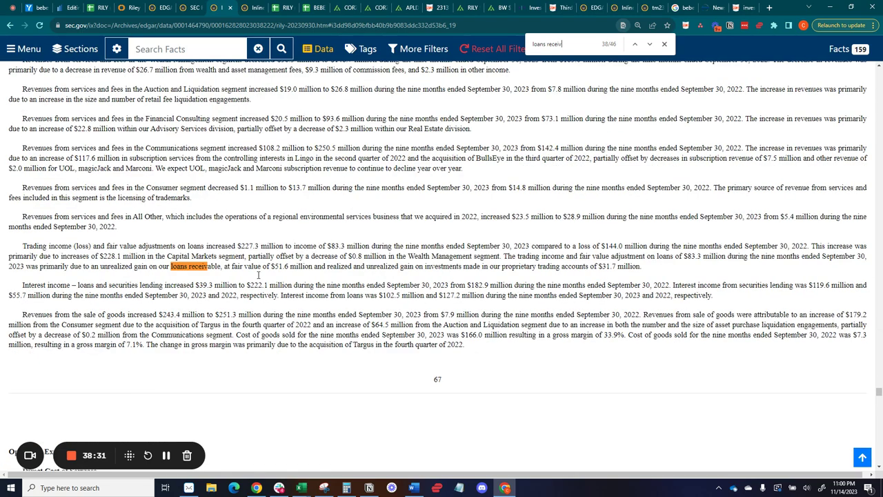
key("Return")
key("Return")
key("Return")
key("Return")
key("Return")
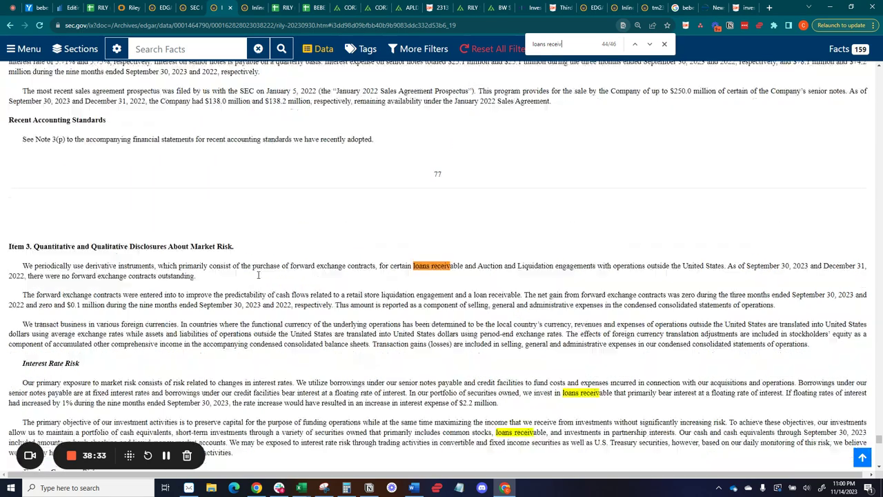
key("Return")
key("Return")
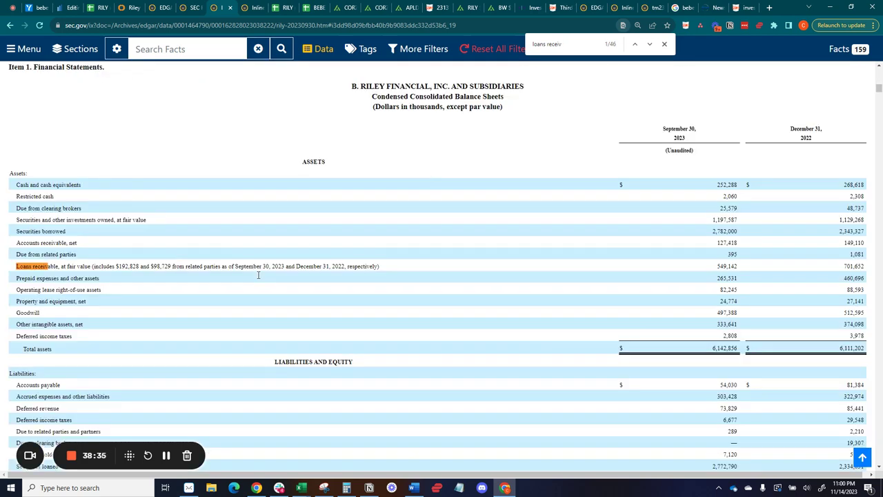
Find Note 3(h) Loans Receivable and read it through the Badcock Loan Receivable paragraphs
key("Return")
key("Return")
key("Return")
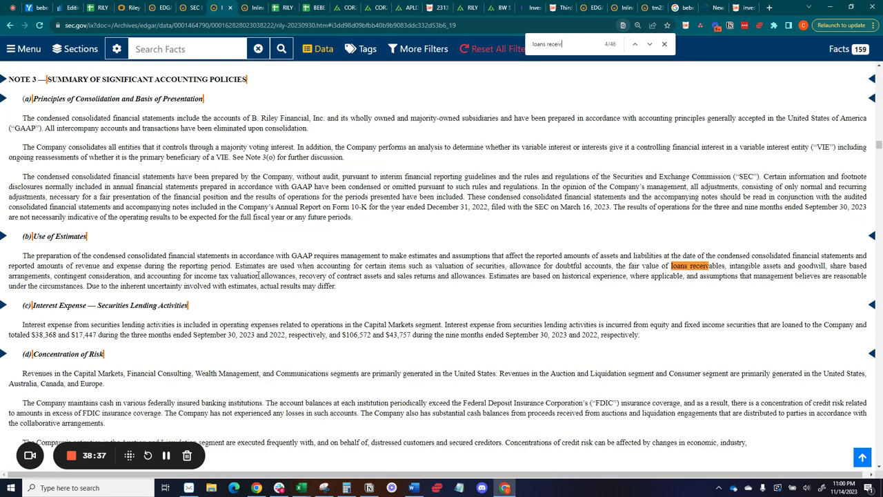
key("Return")
scroll(238, 279, "down", 2)
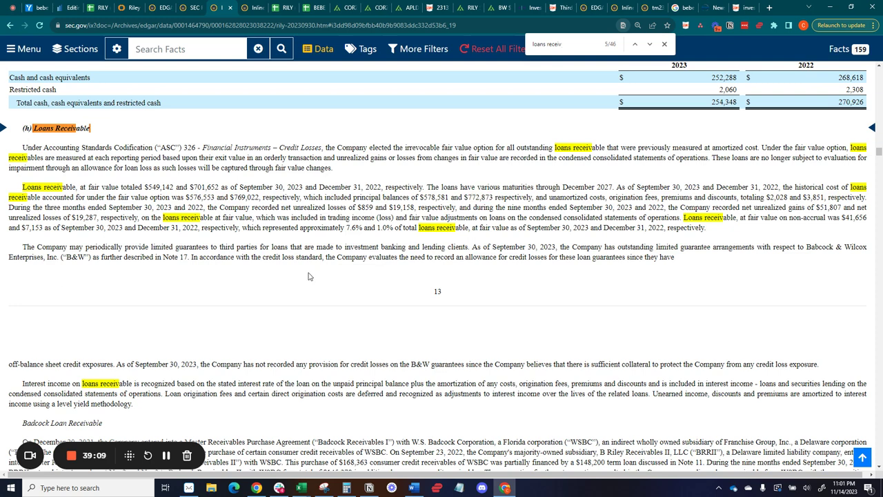
scroll(311, 276, "down", 1)
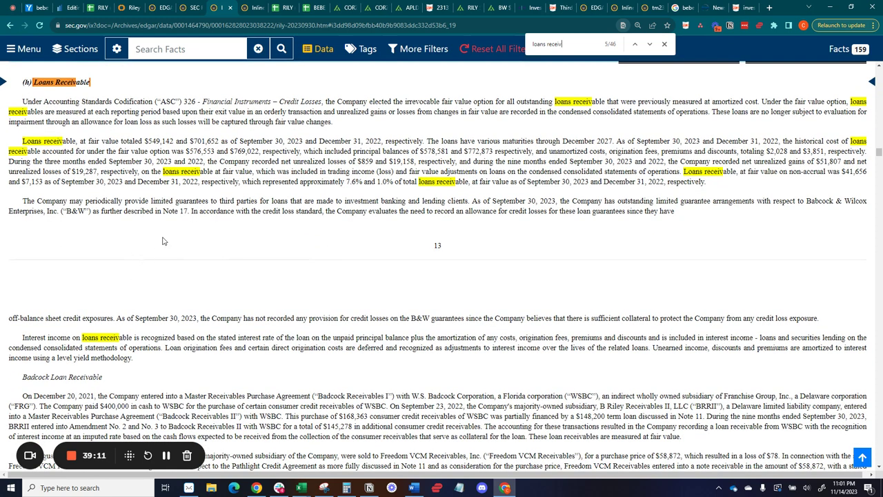
scroll(164, 241, "down", 1)
scroll(167, 247, "down", 2)
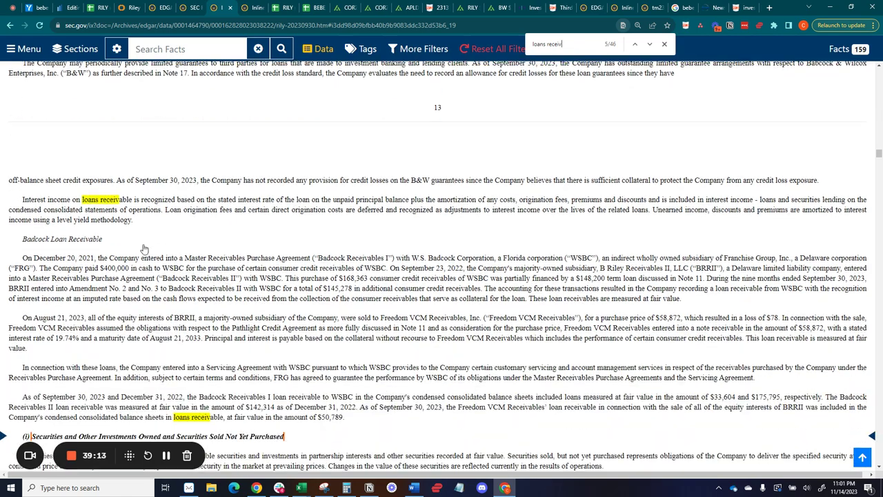
scroll(114, 207, "down", 2)
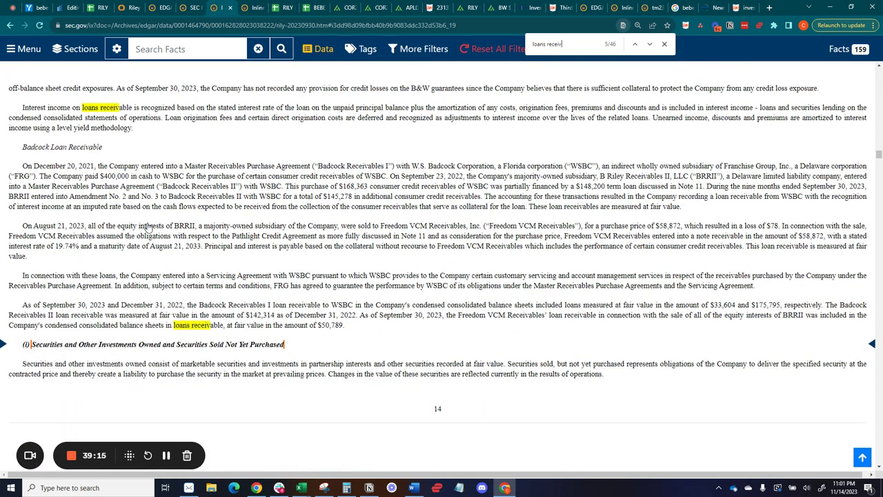
scroll(120, 253, "down", 1)
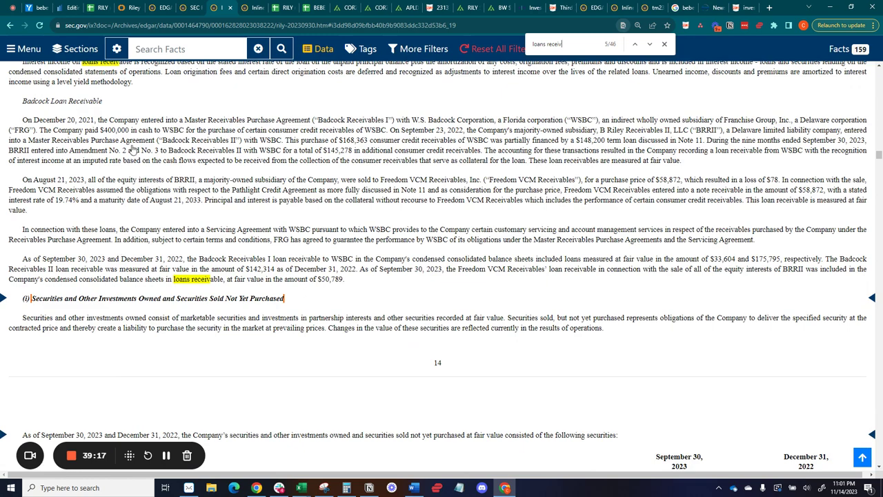
scroll(220, 155, "down", 3)
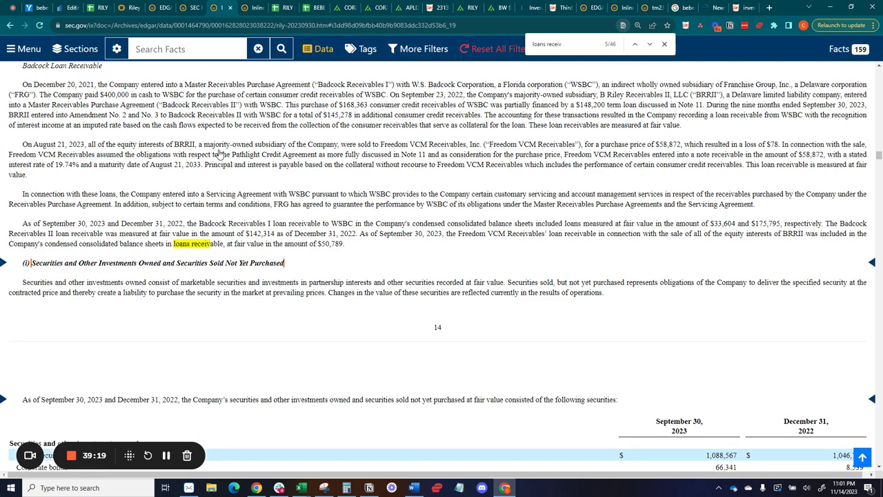
Review the securities and other investments owned tables and the investee summaries through the fair value discussion
scroll(226, 191, "down", 2)
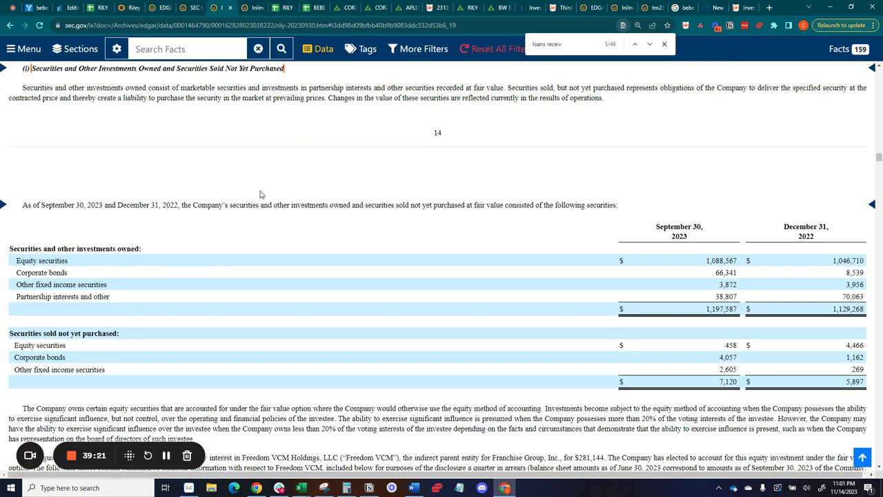
scroll(297, 207, "down", 12)
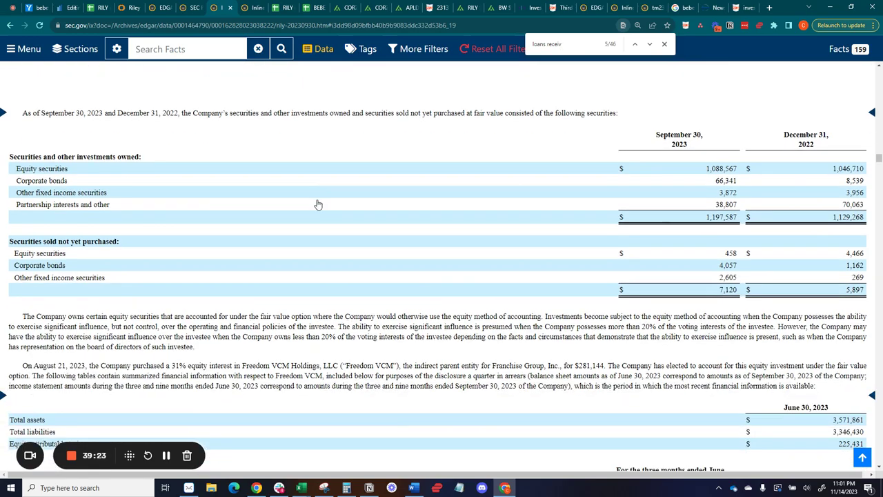
scroll(297, 207, "down", 15)
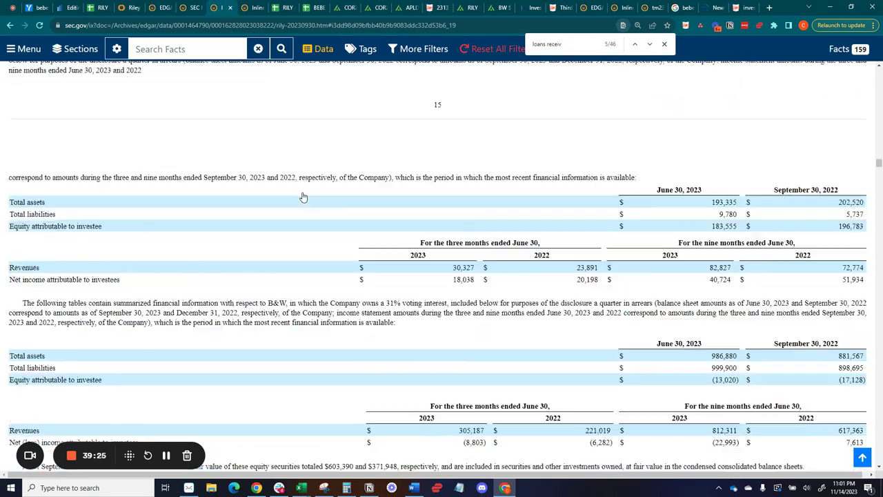
scroll(504, 191, "down", 4)
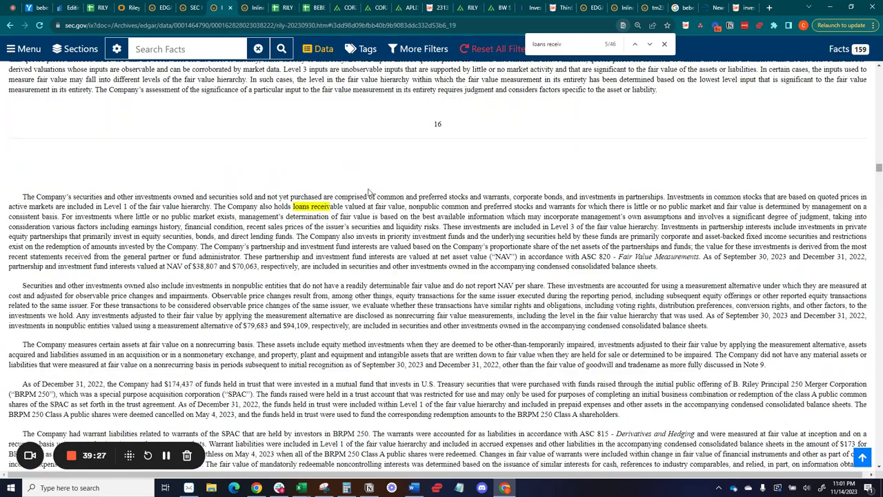
Search the 10-Q for "related party" and read Note 20 through the Babcock and Wilcox and Arena Group sections
key("ctrl+f")
type("related party")
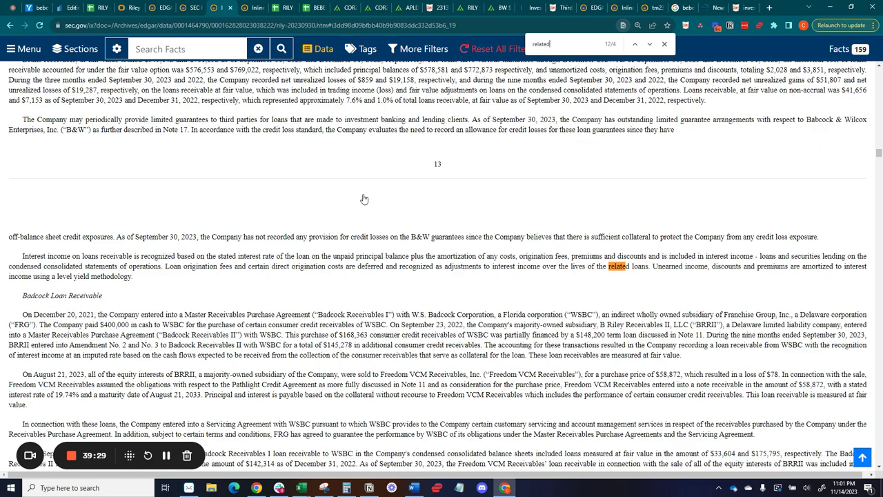
scroll(364, 198, "down", 2)
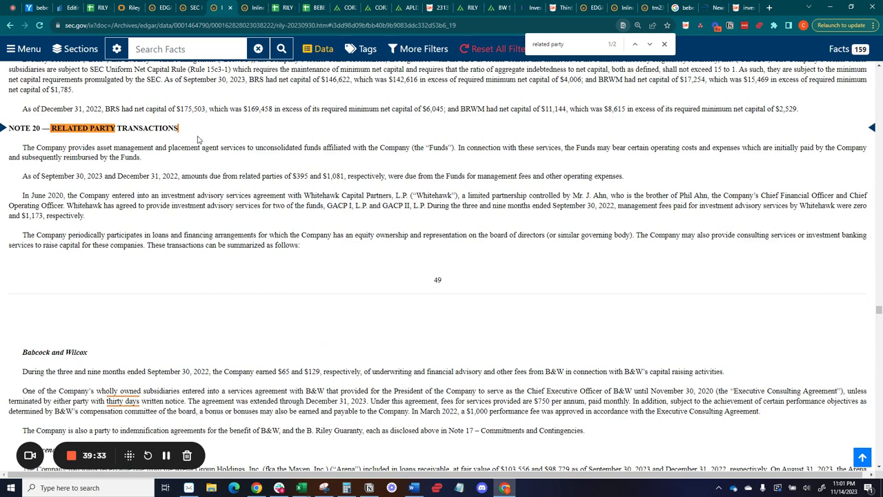
scroll(228, 148, "down", 3)
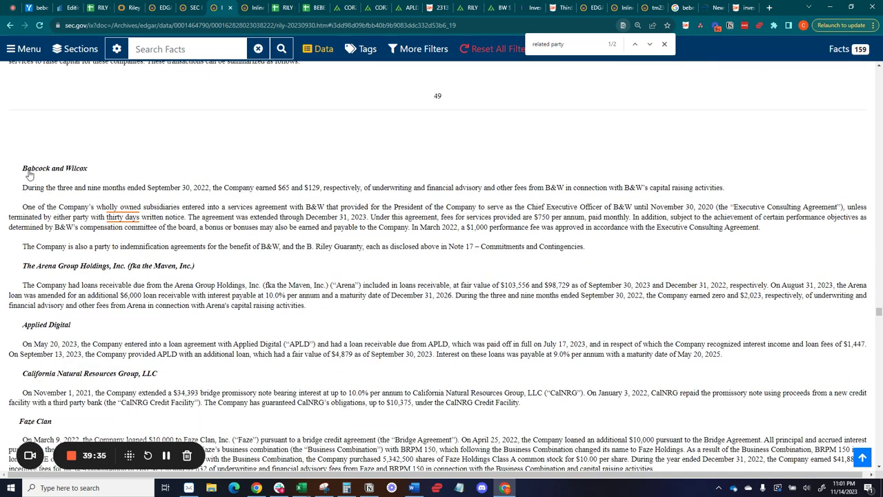
scroll(27, 173, "down", 1)
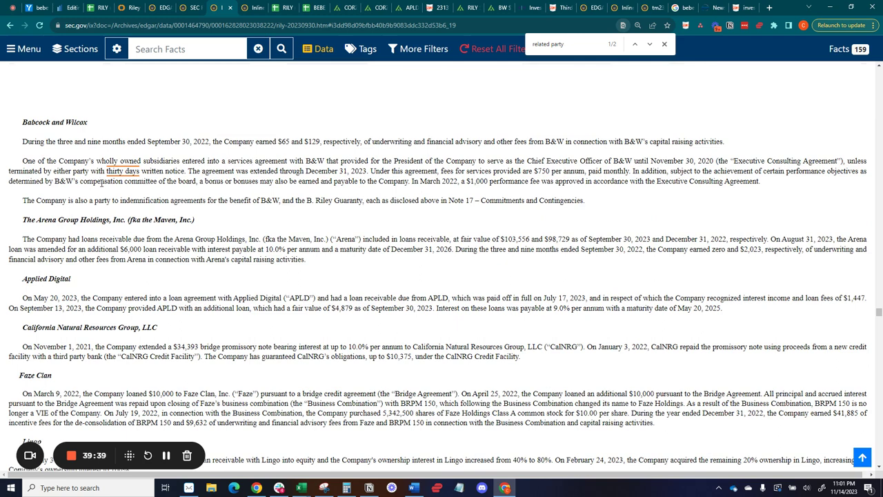
scroll(101, 182, "down", 1)
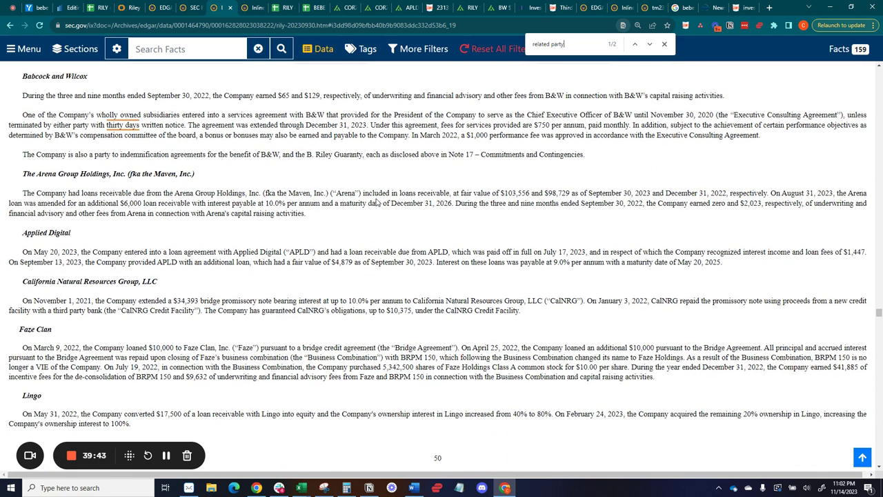
Highlight the Arena Group loan's fair value, dismiss the facts pop-up, and read the Applied Digital and California Natural Resources sections
left_click_drag(474, 196, 542, 197)
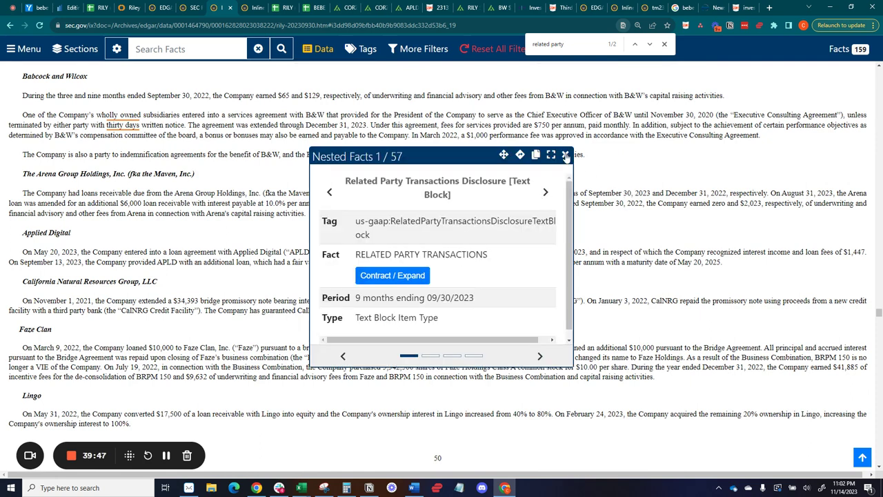
left_click(566, 156)
scroll(145, 198, "down", 1)
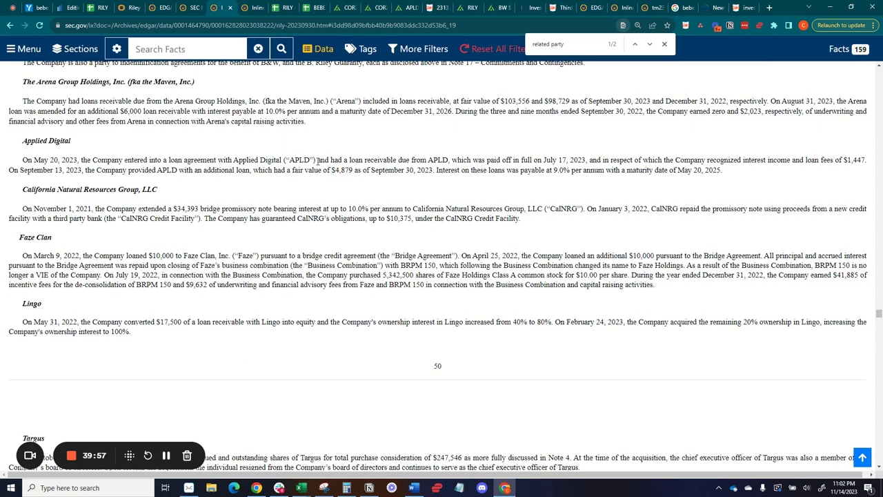
scroll(118, 99, "down", 2)
scroll(60, 166, "up", 1)
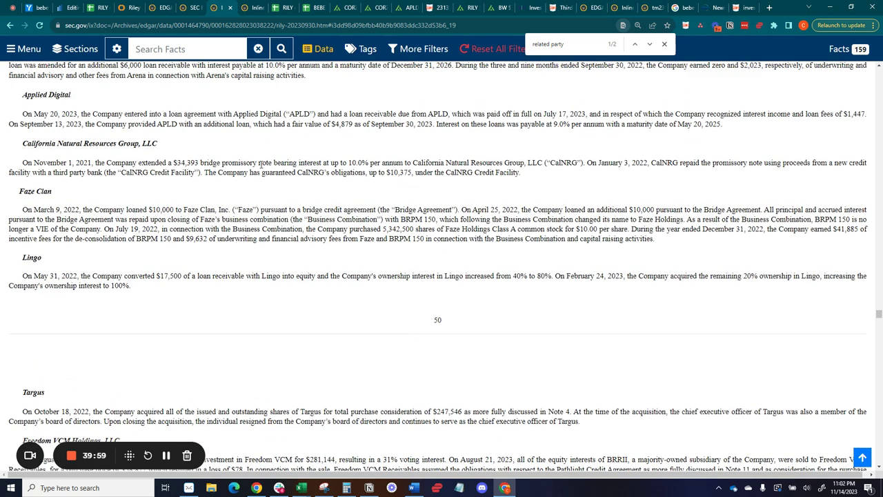
scroll(260, 164, "down", 1)
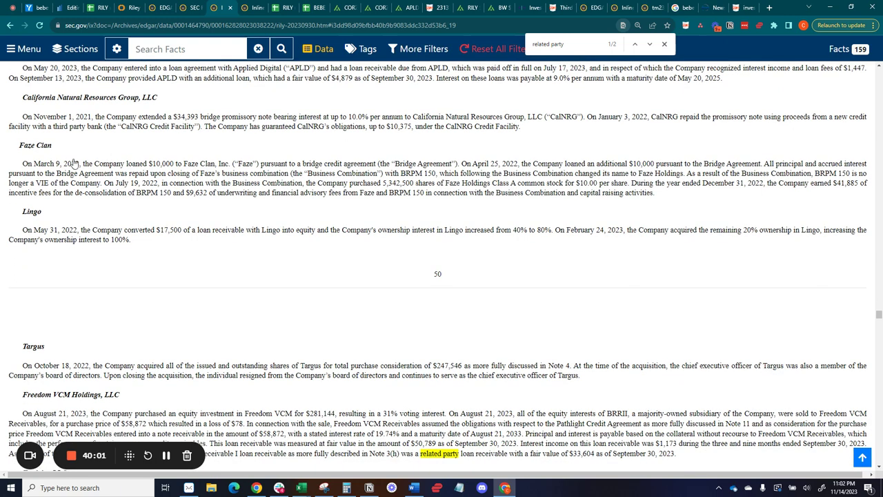
Highlight the incentive fees sentence in the Faze Clan section, dismiss the facts pop-up, and continue past Lingo
left_click_drag(632, 183, 662, 201)
left_click(564, 159)
scroll(62, 210, "down", 2)
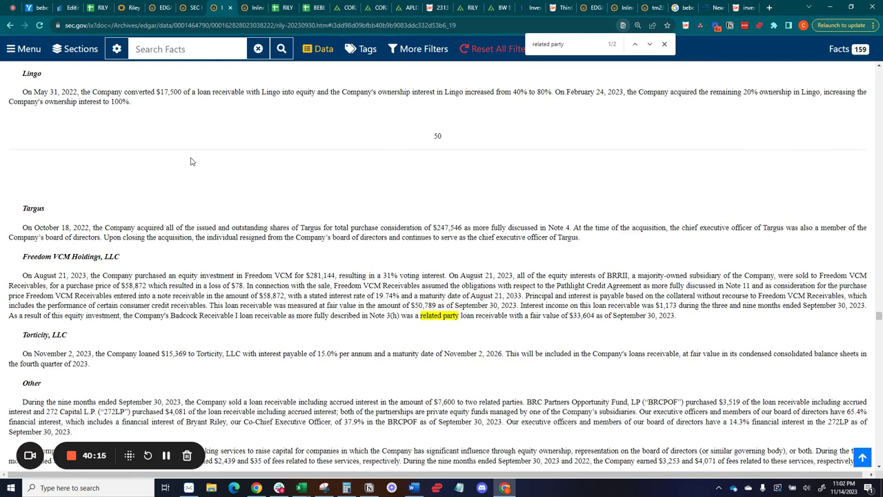
Read the Targus and Freedom VCM Holdings sections and highlight the Torticity, LLC loan terms, dismissing the facts pop-up
scroll(116, 151, "down", 4)
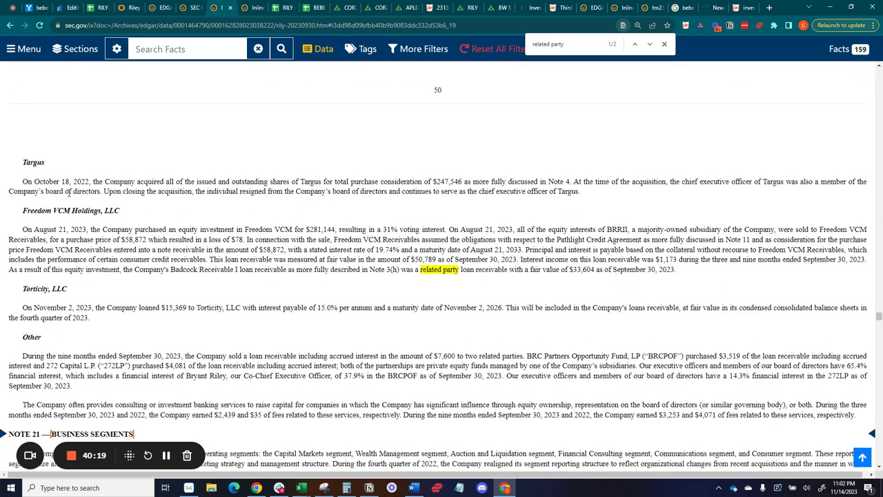
scroll(69, 194, "down", 3)
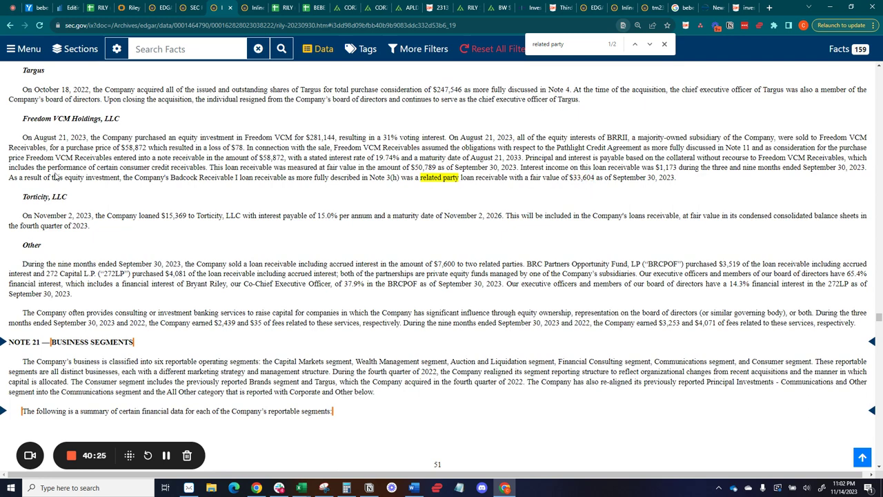
scroll(64, 176, "down", 1)
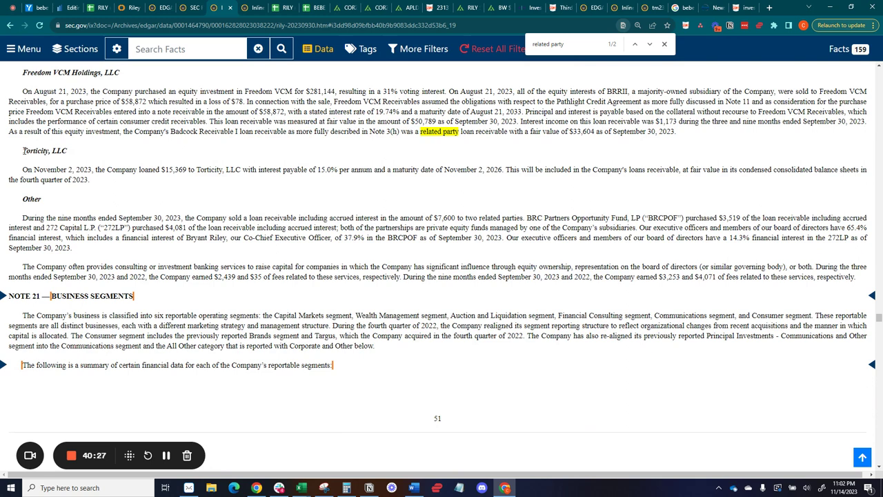
left_click_drag(23, 150, 504, 169)
left_click(568, 158)
scroll(132, 158, "down", 1)
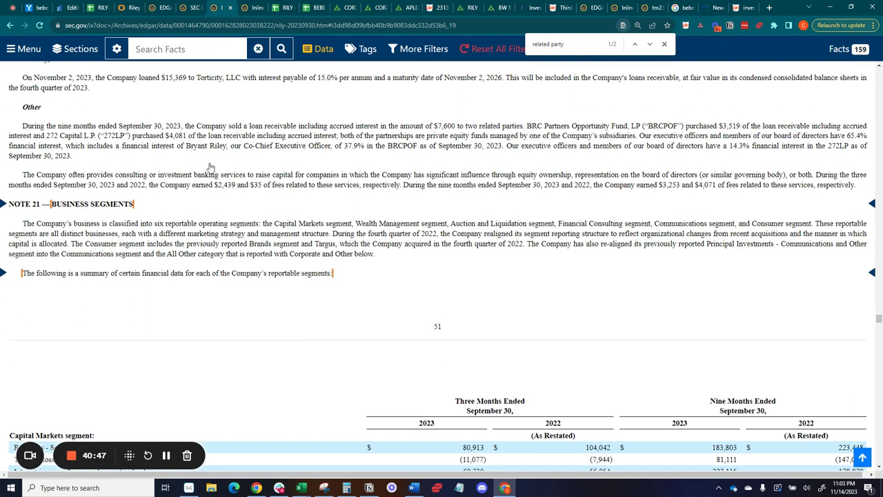
Return to the draft post and highlight the AREN and XELA entries in the Loans receivable list for review
scroll(214, 200, "up", 2)
left_click(64, 7)
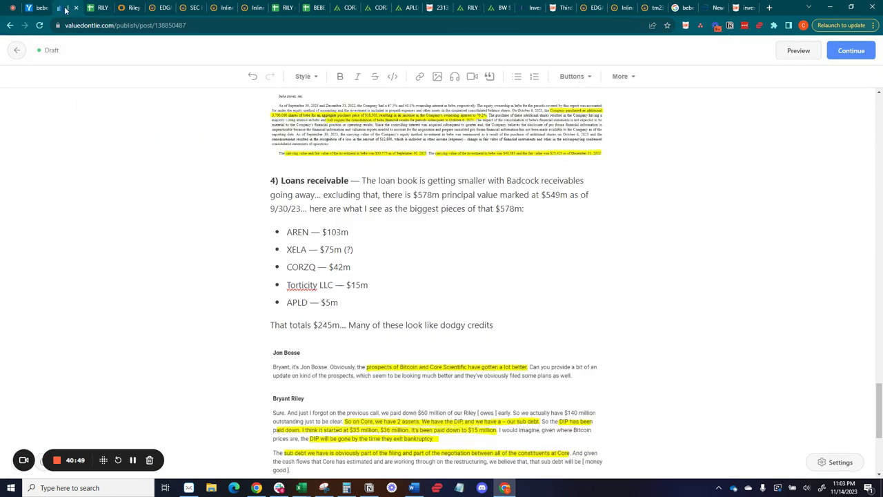
left_click_drag(289, 231, 376, 306)
left_click(378, 271)
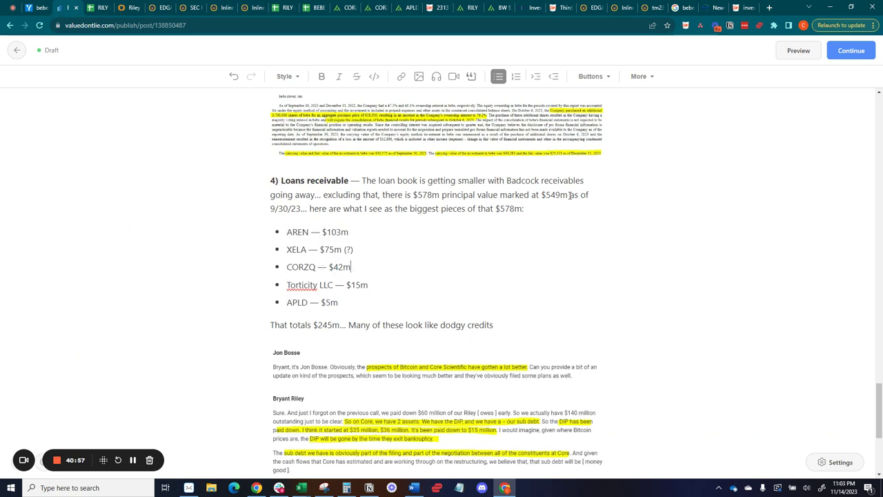
left_click_drag(292, 231, 373, 233)
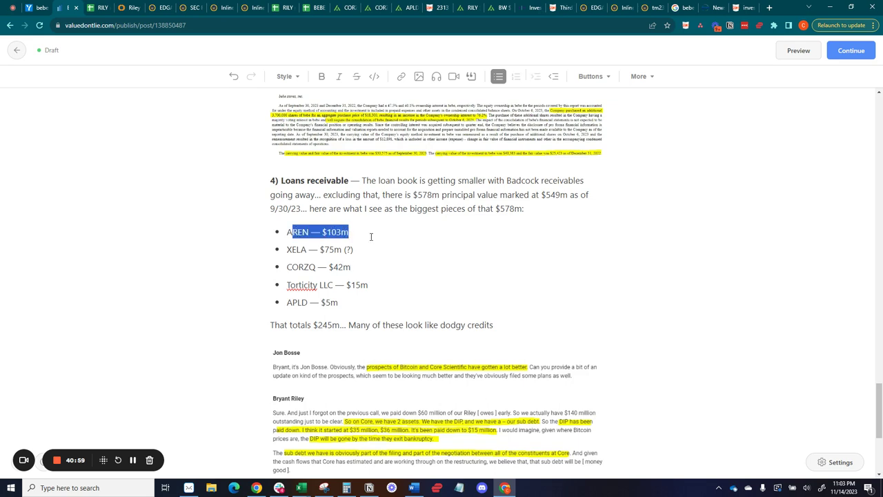
left_click_drag(288, 249, 371, 246)
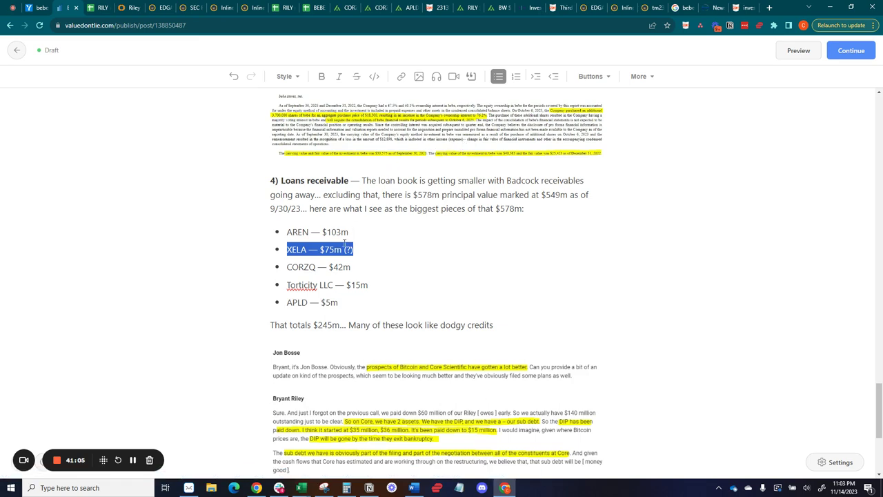
left_click(293, 250)
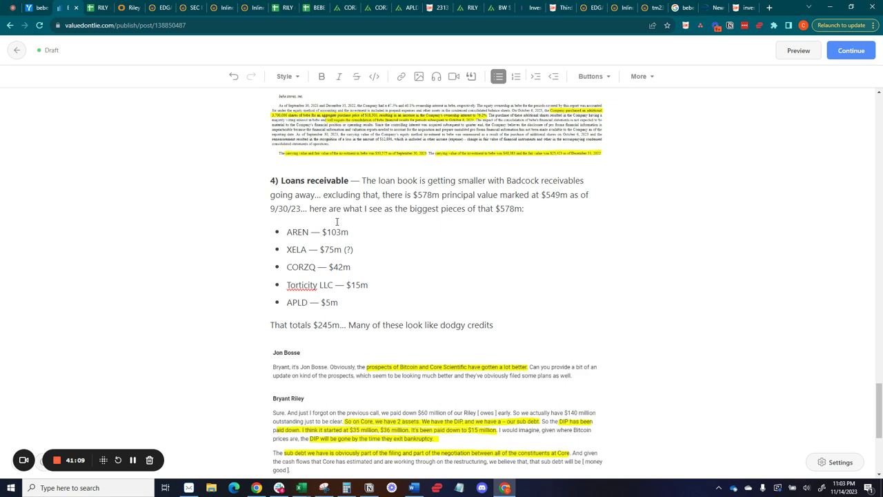
Highlight the CORZQ, Torticity LLC and APLD loan entries one after another to review them
left_click_drag(288, 267, 359, 264)
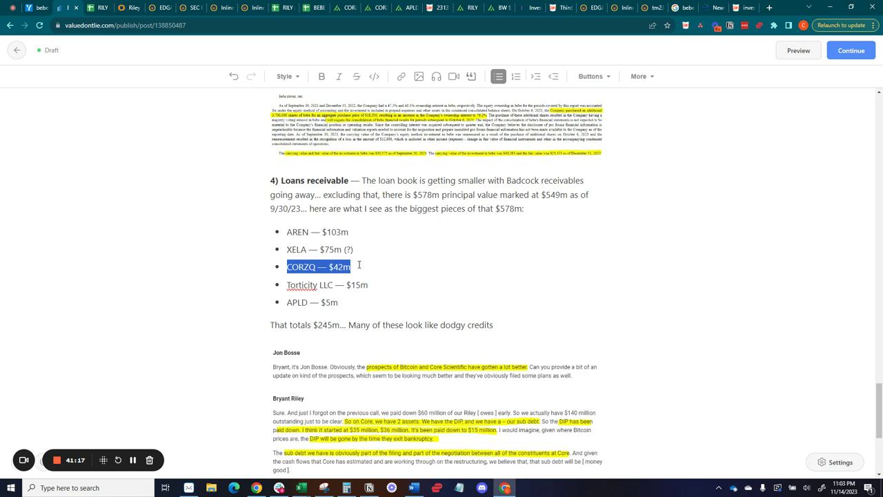
scroll(362, 269, "down", 2)
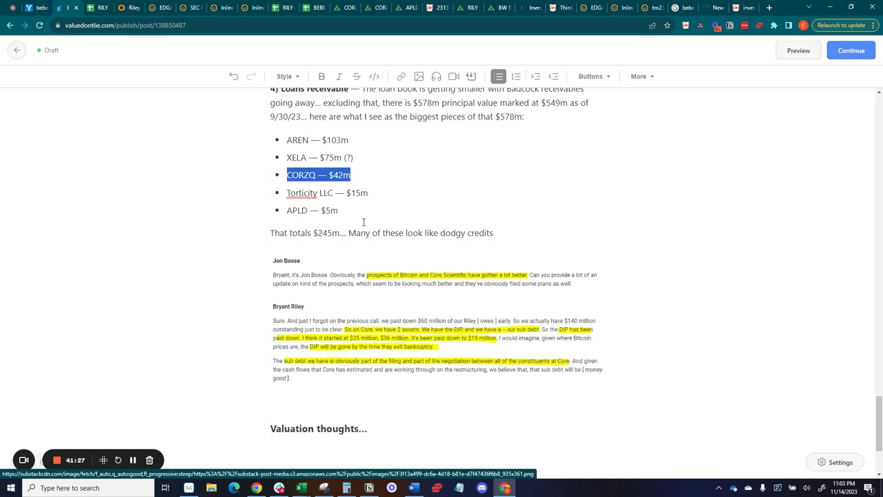
left_click_drag(287, 194, 373, 194)
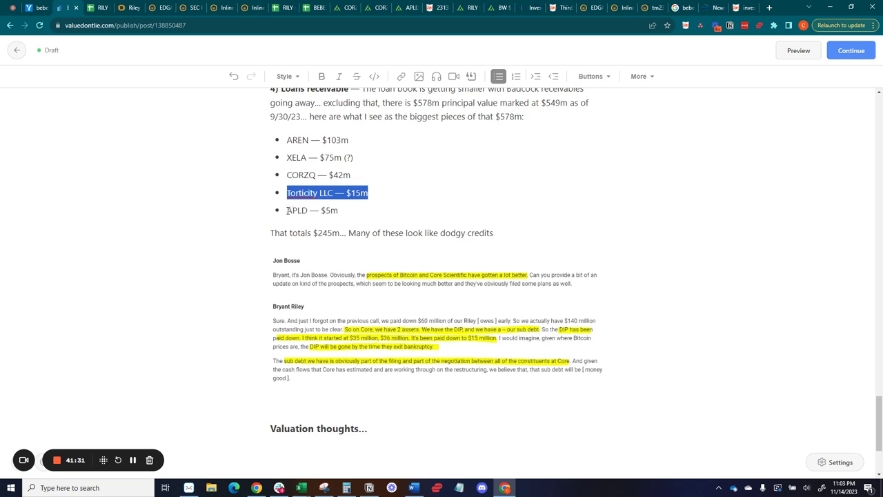
left_click_drag(287, 211, 358, 211)
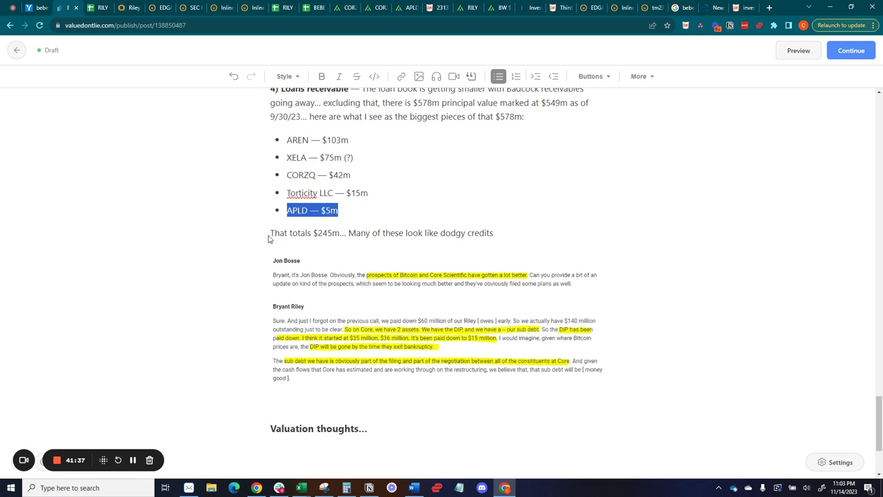
Highlight the loan list down to its total, and check the Loans Receivables Summary in the Q3 2023 financial supplement
double_click(315, 233)
left_click_drag(284, 142, 389, 222)
scroll(421, 206, "up", 1)
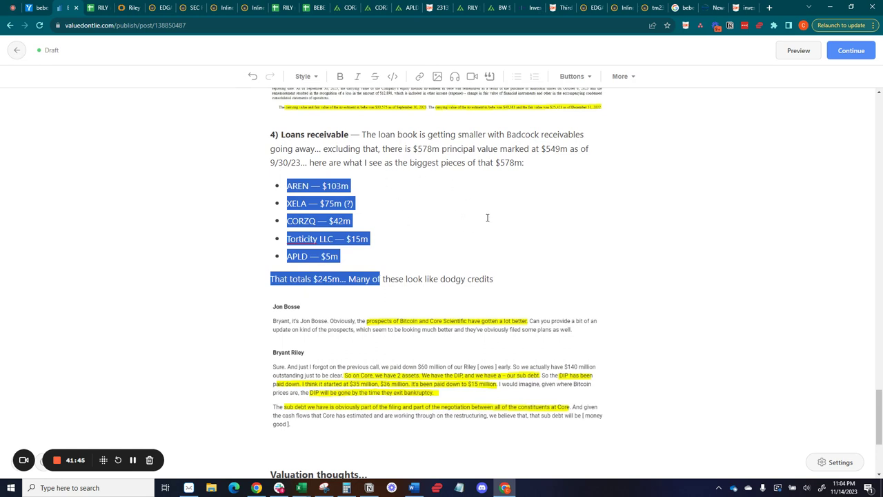
left_click(439, 6)
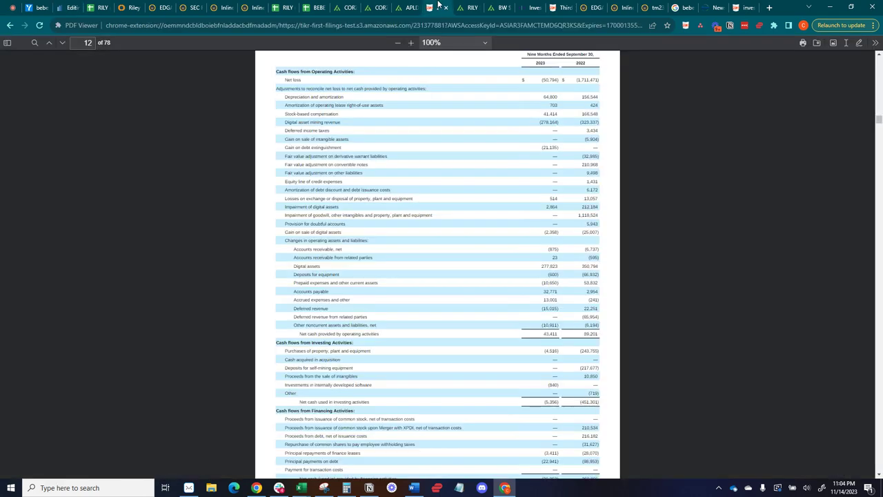
left_click(566, 7)
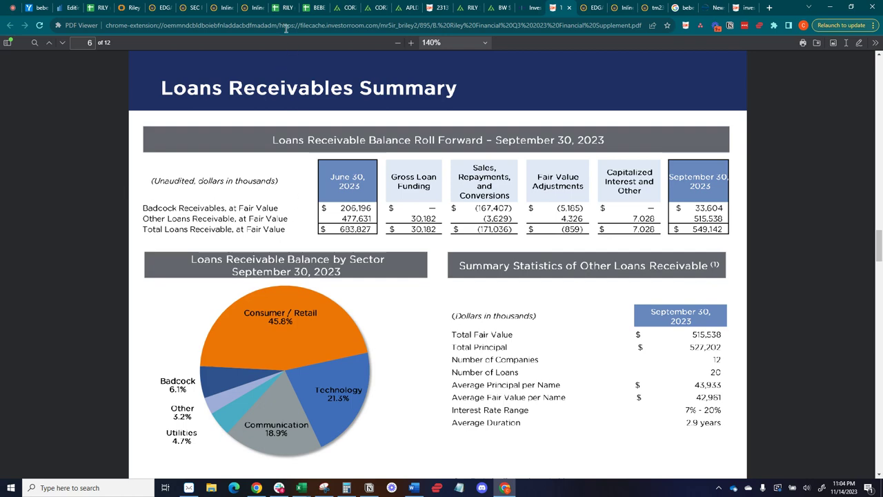
Switch to the RILY model, select the trading gains (losses) from FY18 to TTM, and set the sheet zoom to 125%
left_click(283, 8)
scroll(209, 287, "down", 4)
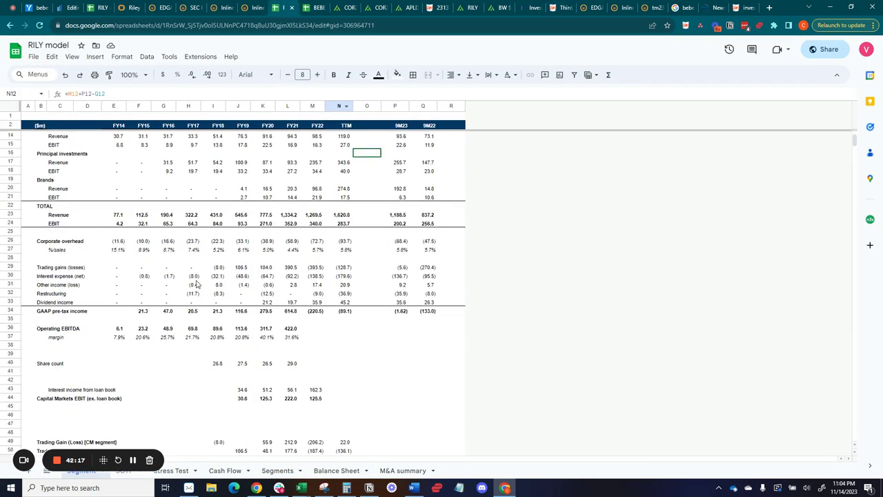
left_click_drag(347, 269, 215, 270)
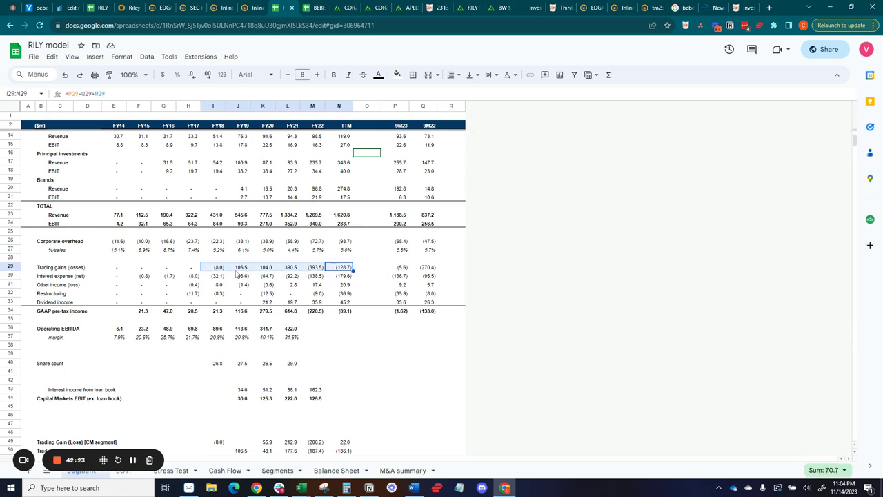
left_click(143, 74)
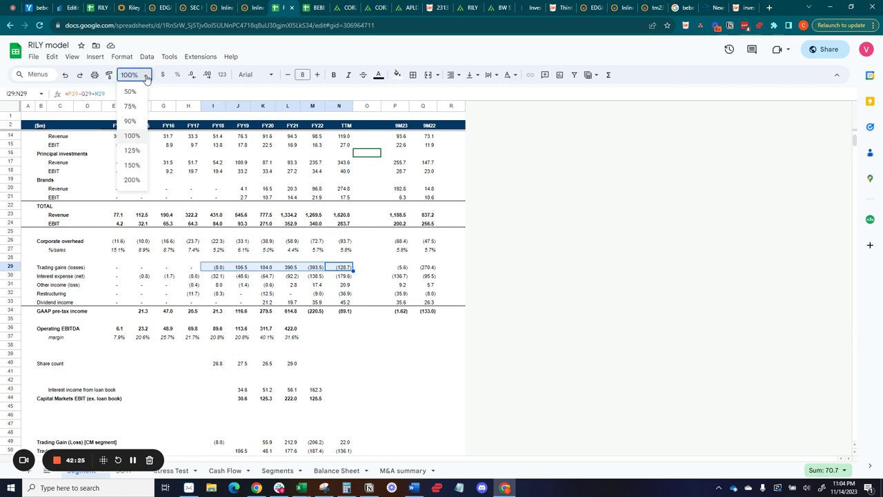
left_click(132, 149)
left_click(288, 260)
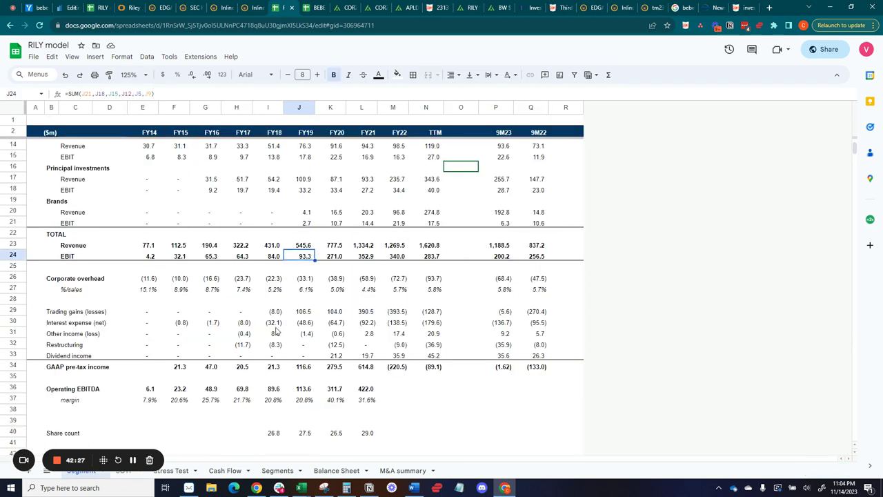
Sum the trading gains (losses) for FY18 through FY22 together with the 9M23 figure by selecting those cells
left_click(59, 312)
left_click_drag(266, 314, 429, 311)
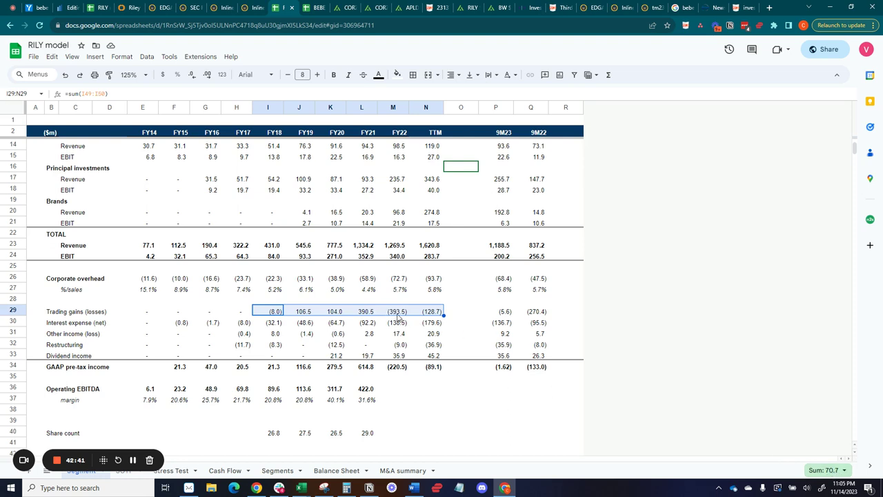
left_click_drag(398, 316, 273, 314)
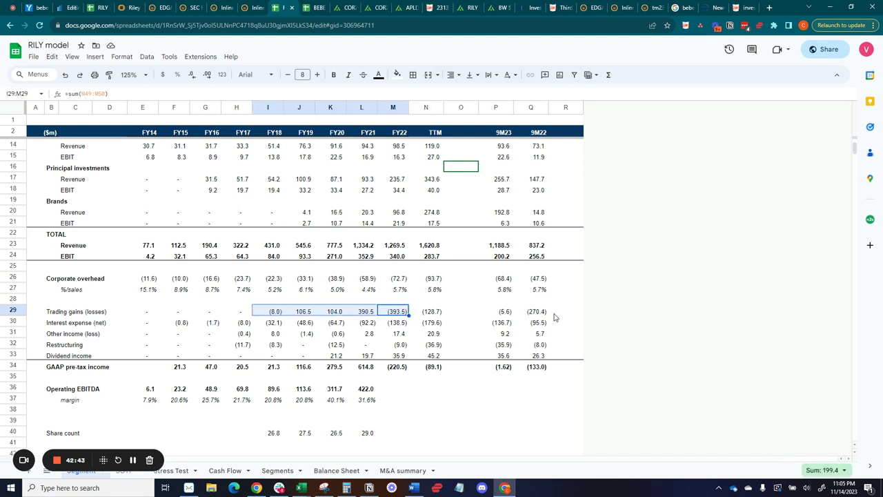
left_click(505, 312, "ctrl")
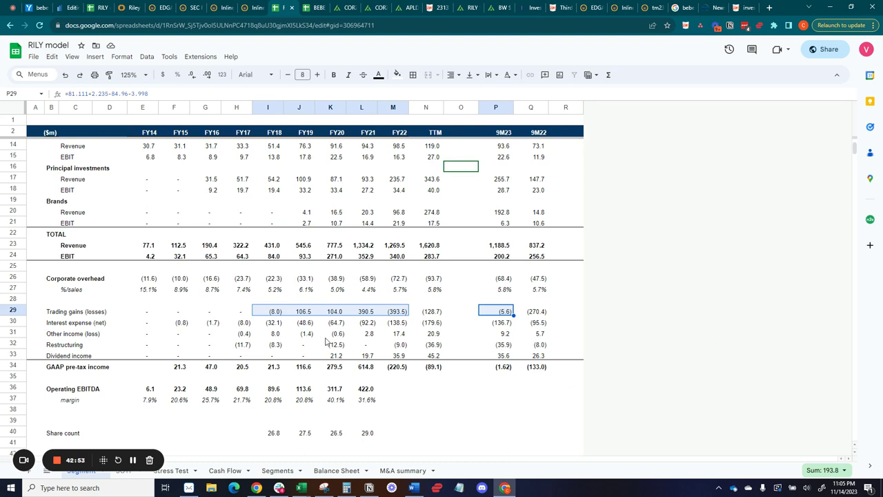
Review the segment revenue and EBIT rows and select the net interest expense row through the TTM column
scroll(298, 333, "down", 2)
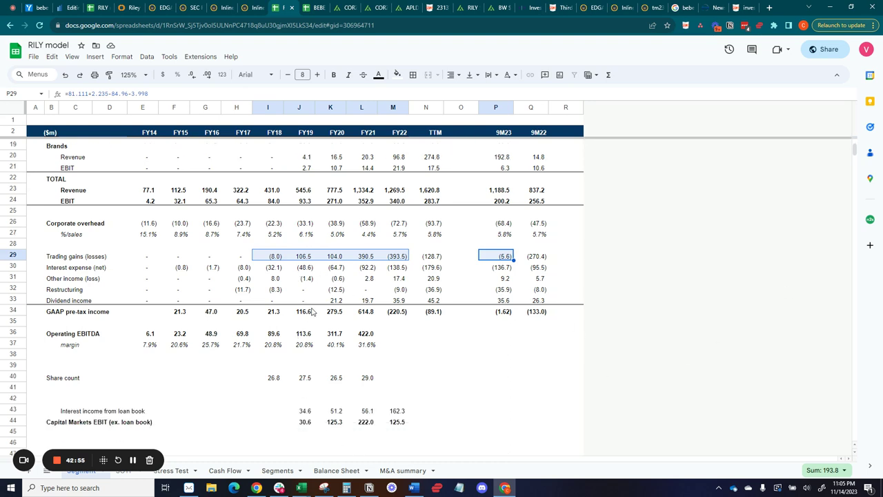
scroll(379, 322, "up", 3)
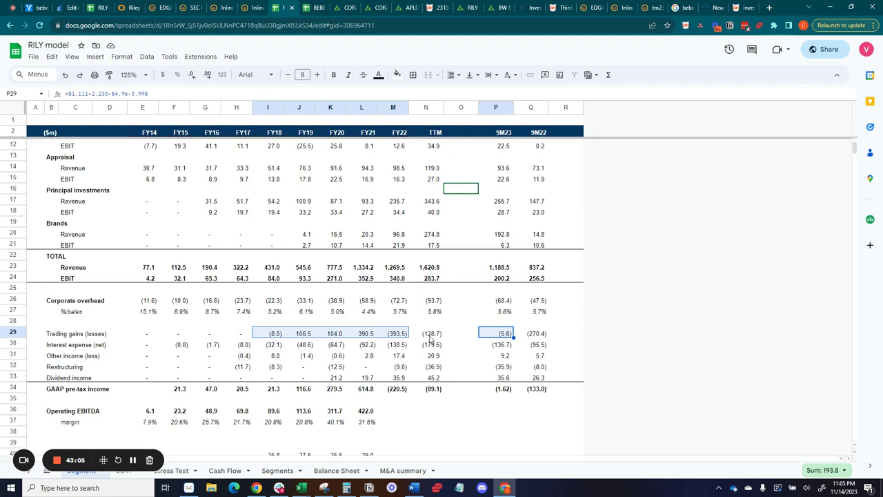
scroll(345, 315, "up", 4)
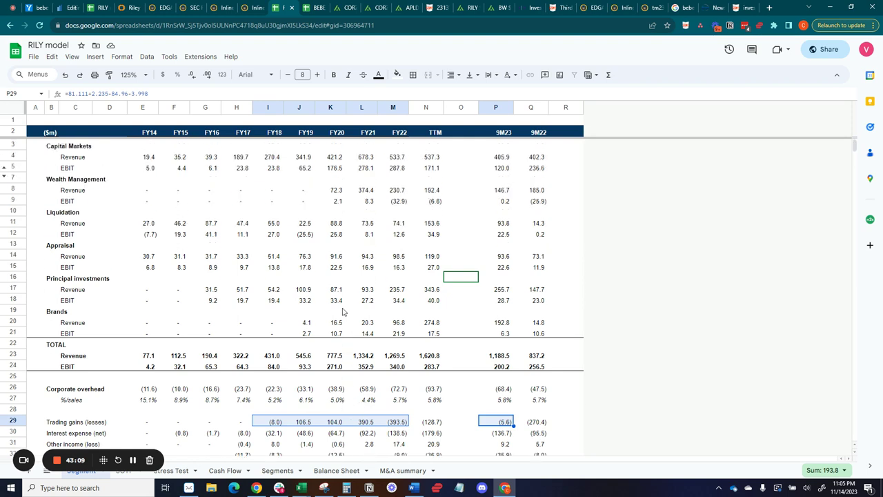
scroll(340, 307, "down", 3)
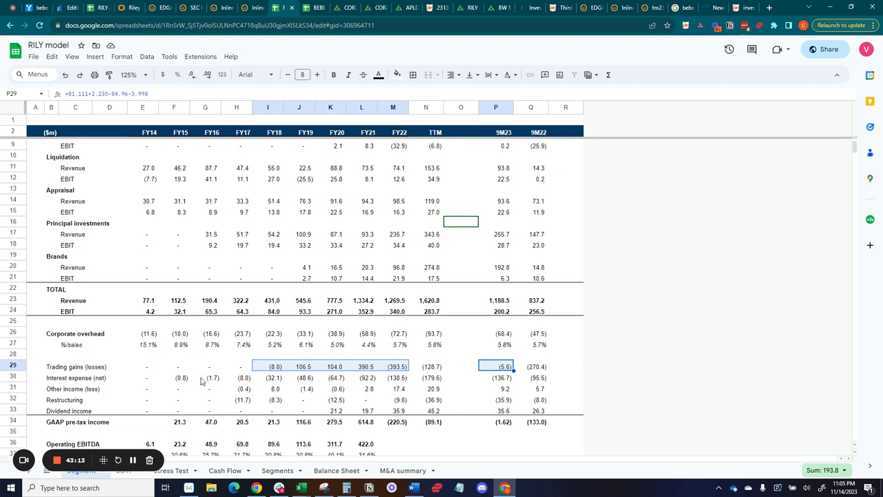
left_click_drag(59, 380, 429, 380)
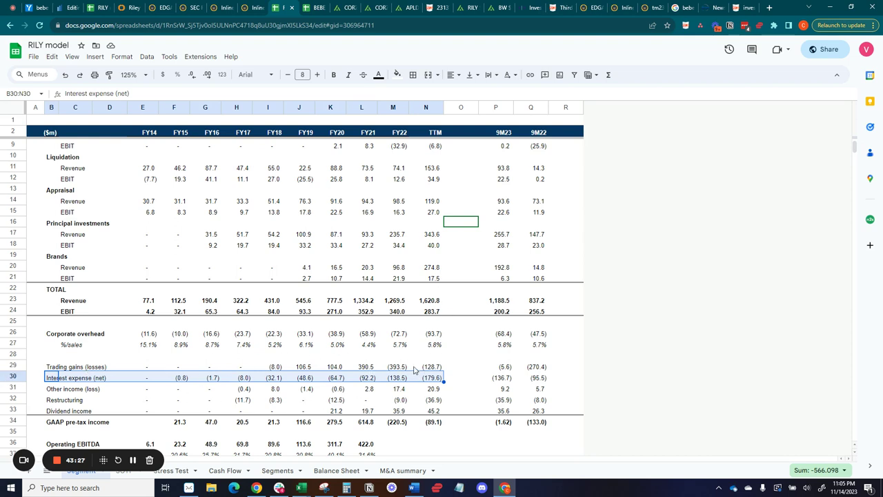
scroll(434, 347, "up", 2)
scroll(463, 314, "down", 1)
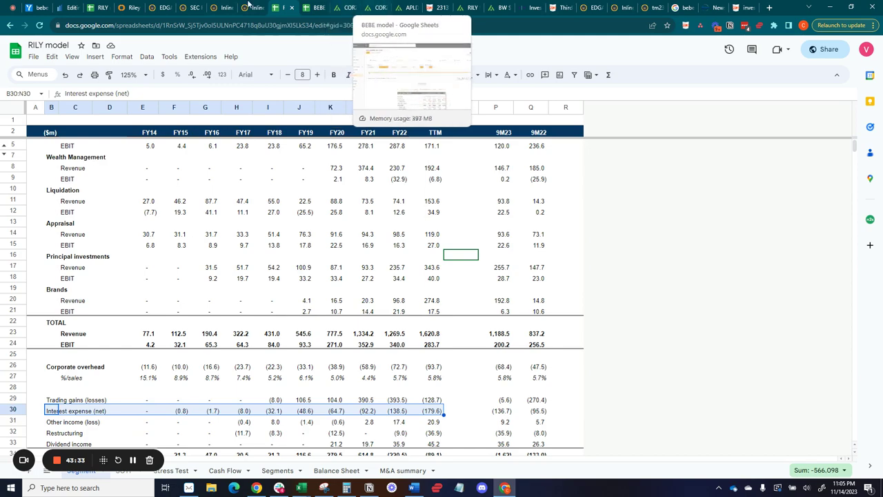
Return to the draft post and review it from the introduction to the segment financials table under Operating businesses
left_click(69, 7)
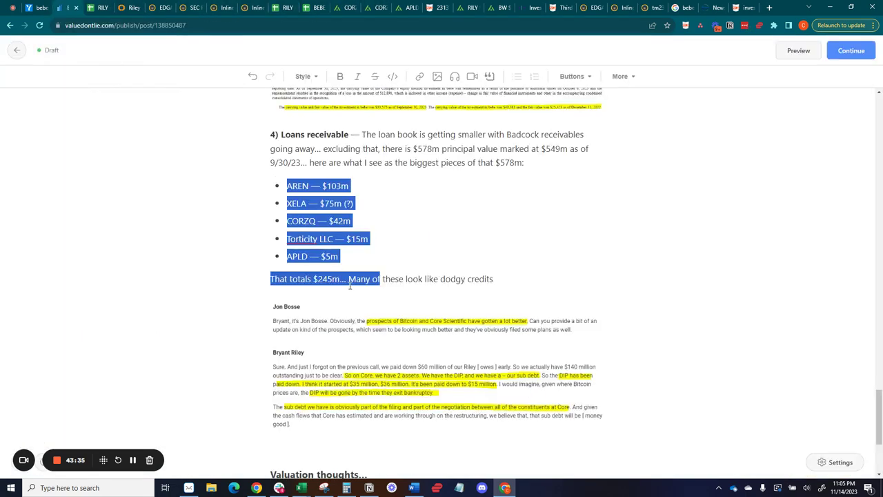
scroll(350, 285, "down", 3)
scroll(304, 289, "up", 15)
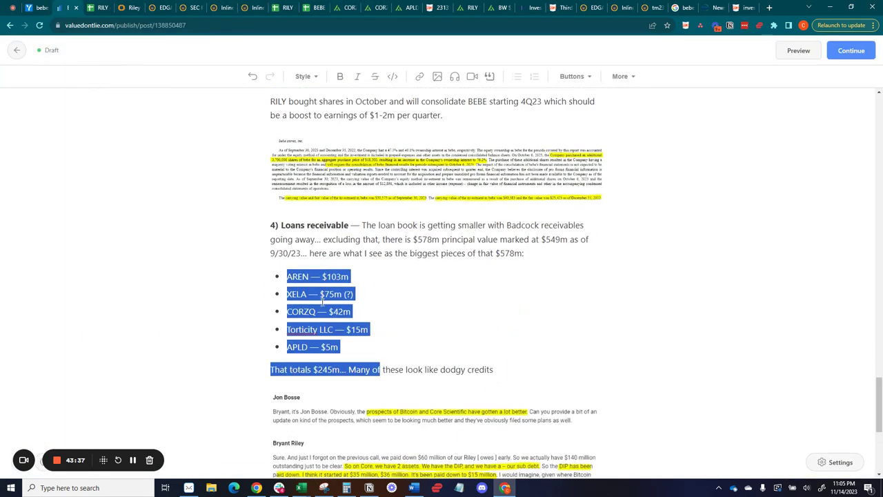
scroll(323, 302, "up", 3)
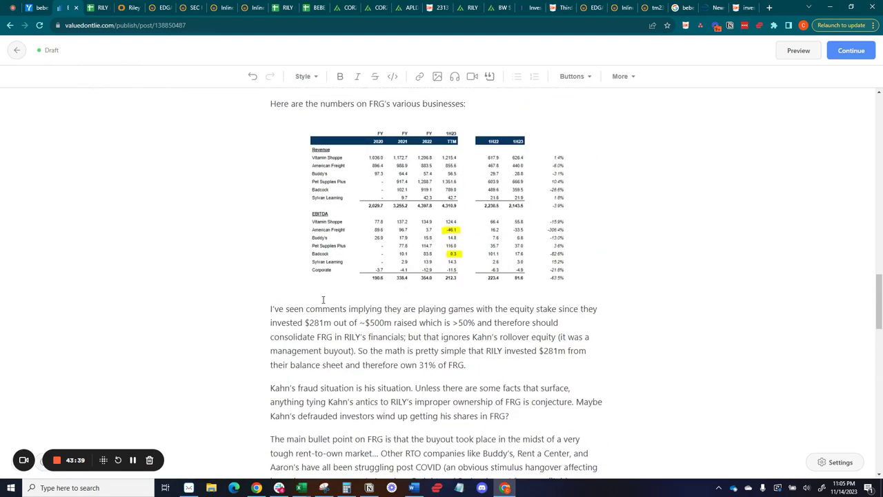
scroll(327, 300, "up", 10)
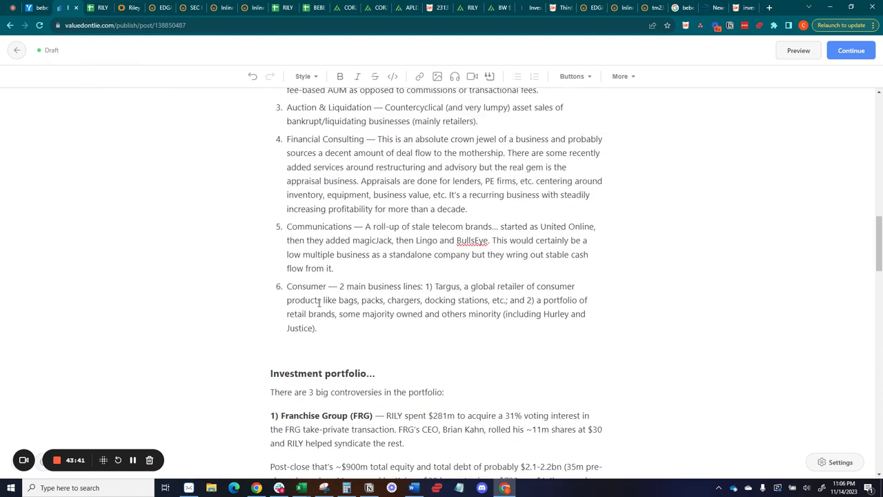
scroll(320, 305, "up", 15)
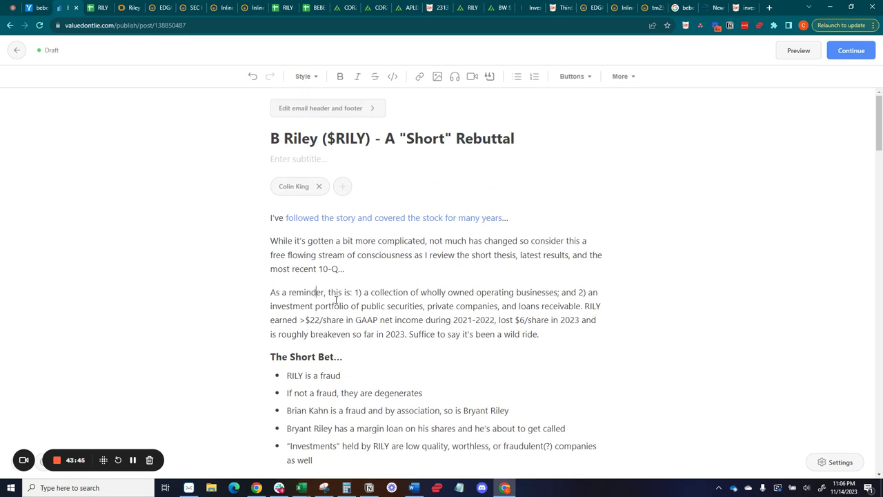
scroll(315, 298, "down", 10)
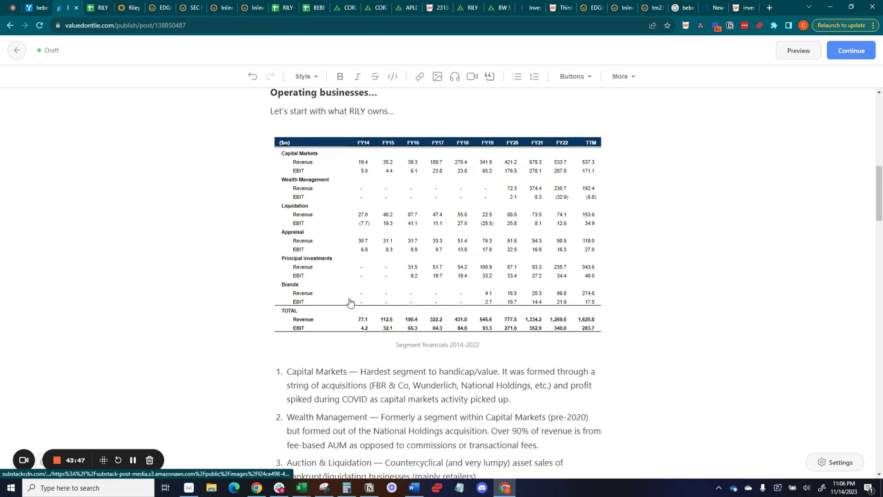
scroll(350, 302, "down", 3)
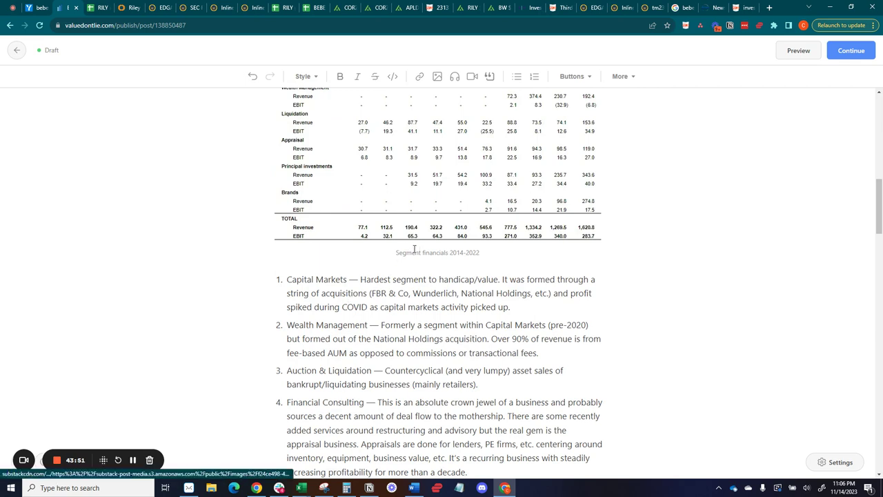
scroll(414, 247, "up", 3)
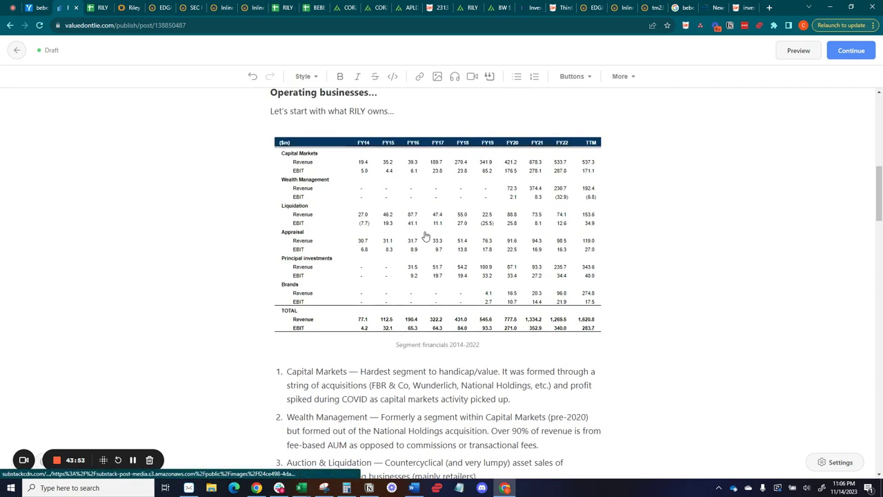